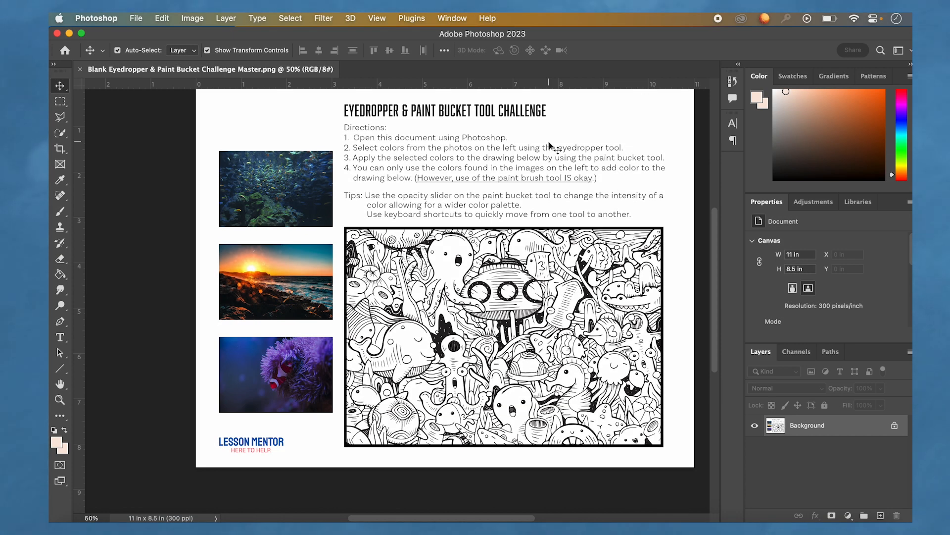
# - Bring up the workspace layout options
pyautogui.click(461, 15)
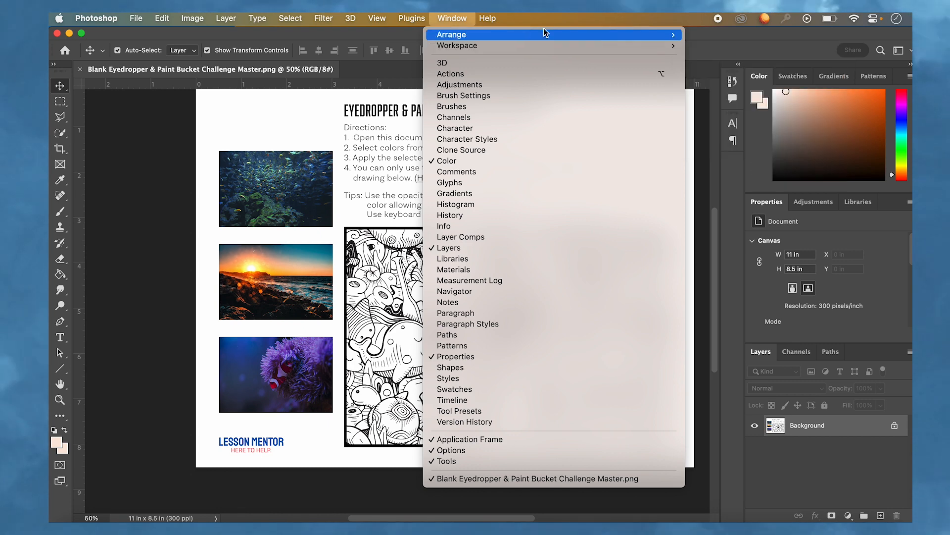
pyautogui.moveTo(608, 42)
pyautogui.moveTo(637, 46)
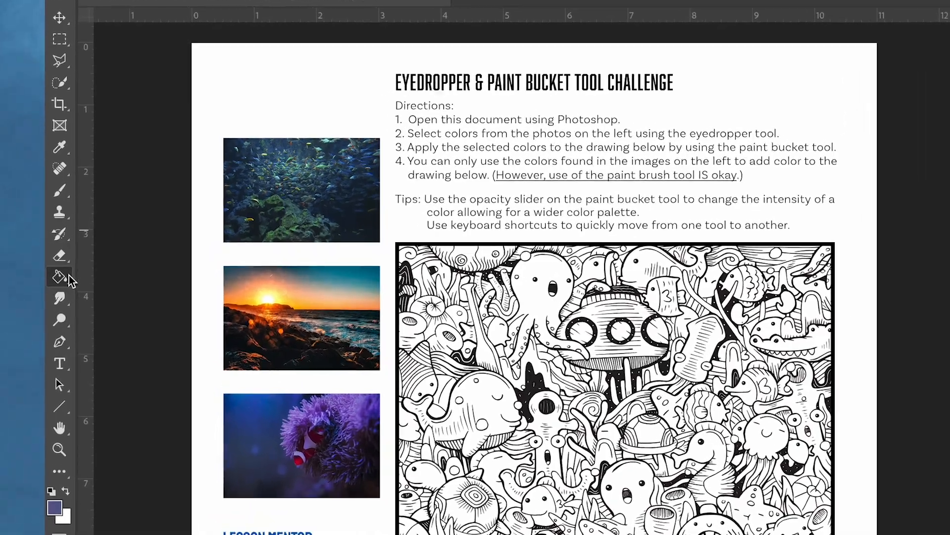
# - Sample a dark purple from the anemone photo with the Eyedropper and fill the whale's body with it using the Paint Bucket
pyautogui.click(63, 275)
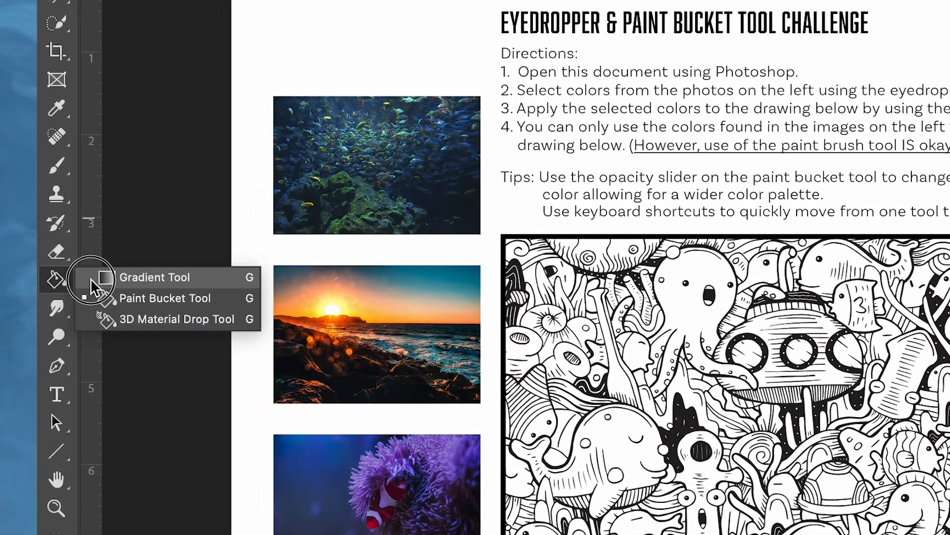
pyautogui.click(145, 298)
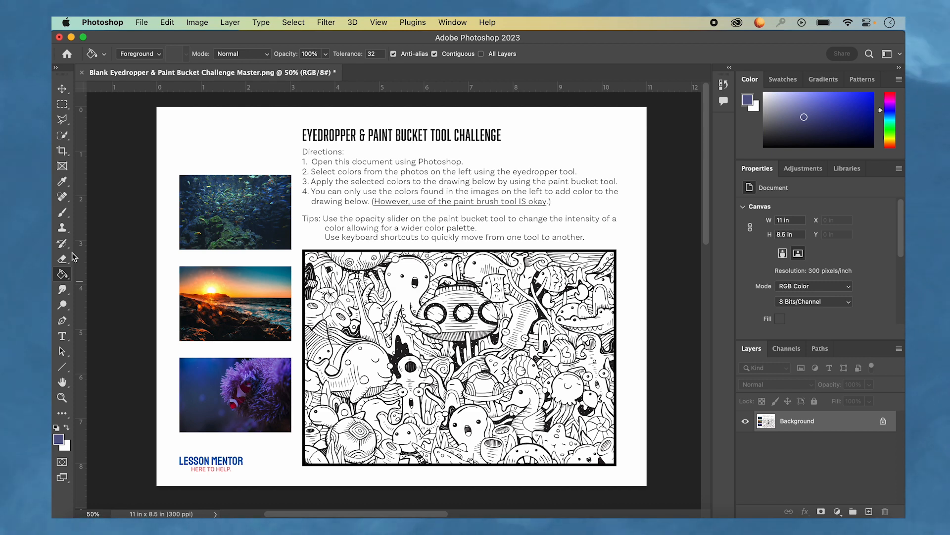
pyautogui.click(62, 181)
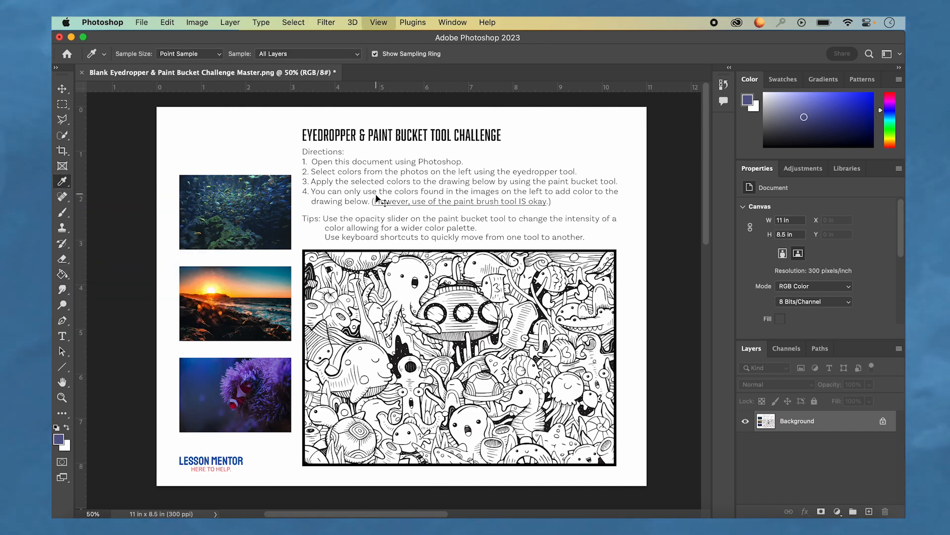
pyautogui.scroll(5, 377, 198)
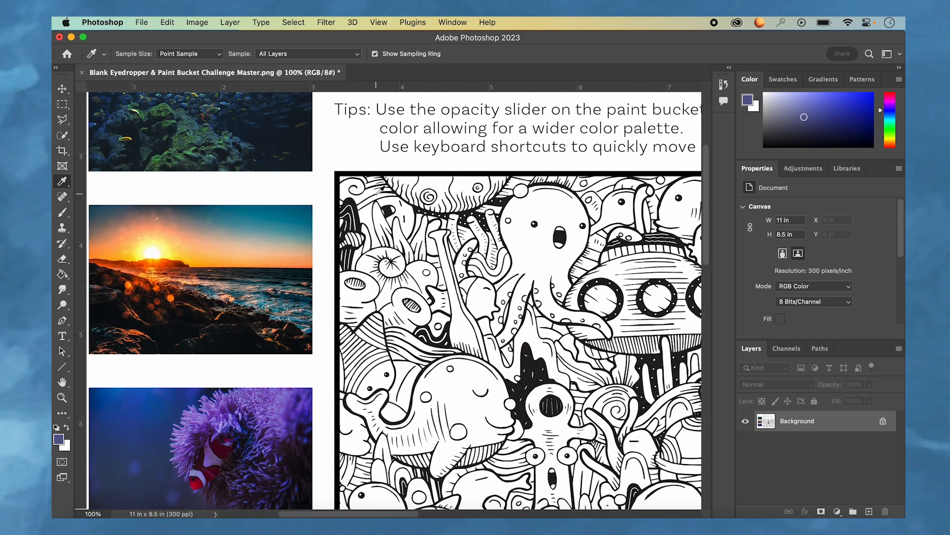
pyautogui.press('super+minus')
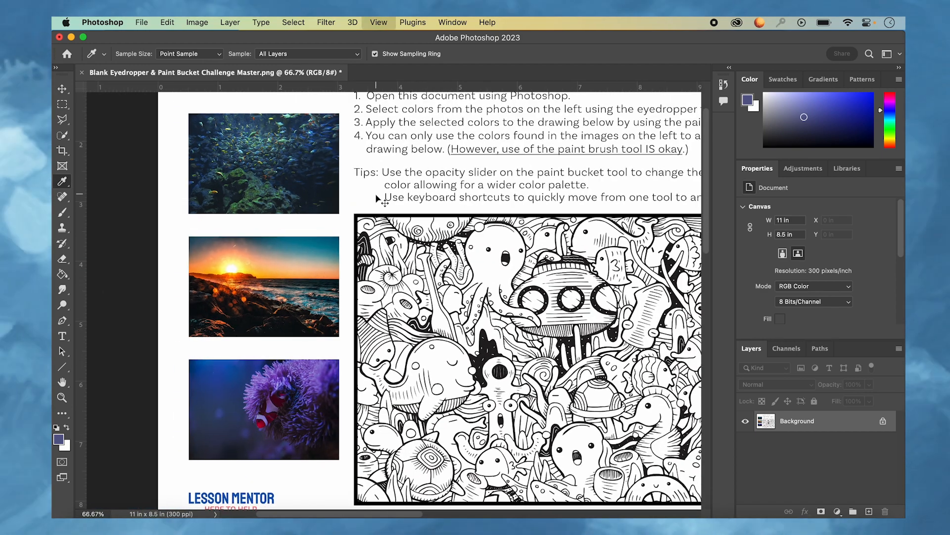
pyautogui.press('super+plus')
pyautogui.scroll(-3, 343, 291)
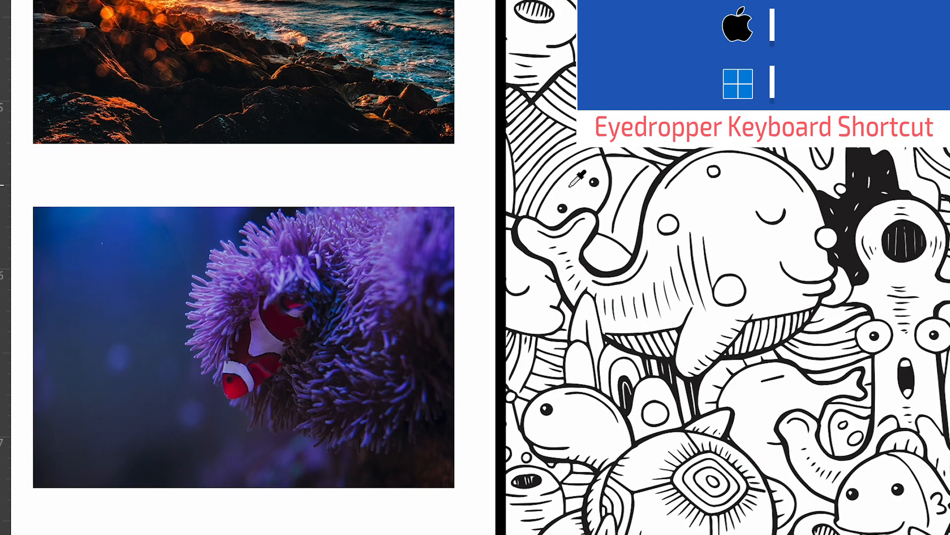
pyautogui.click(247, 296)
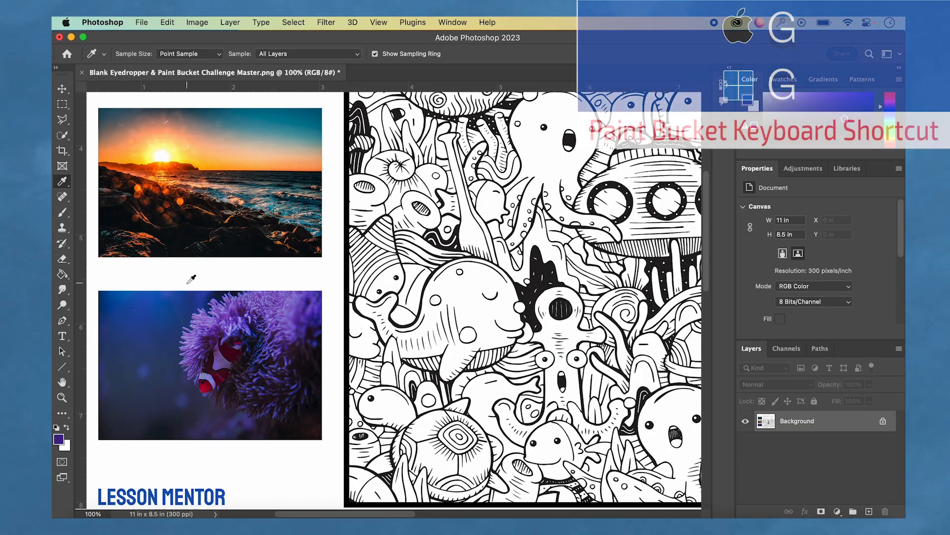
pyautogui.press('g')
pyautogui.click(457, 357)
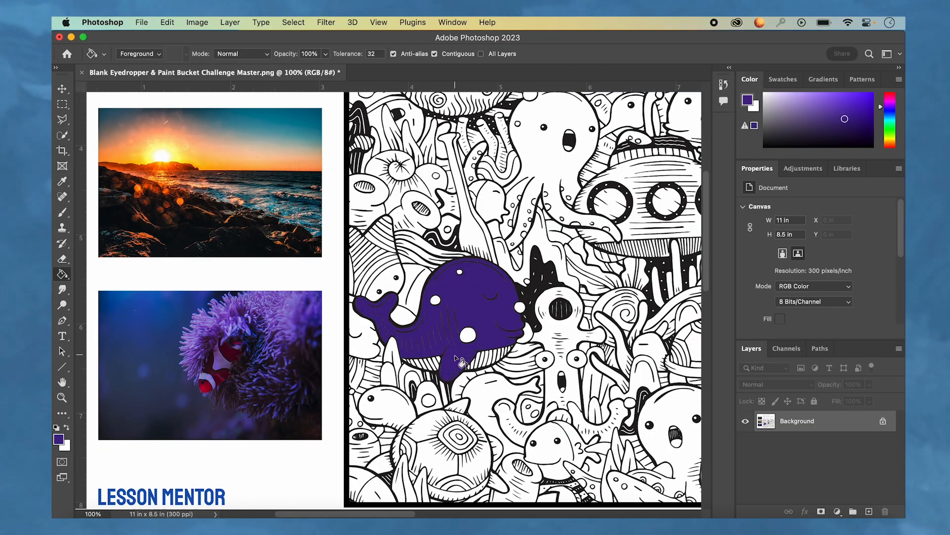
# - Sample a lighter purple from the anemone photo and fill the whale's belly stripes with it on both sides of the flipper
pyautogui.scroll(5, 460, 363)
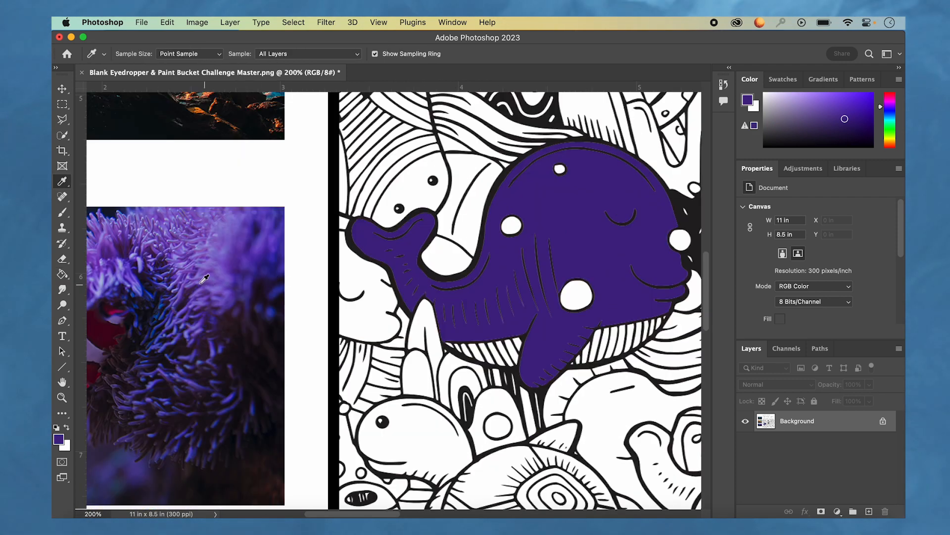
pyautogui.click(200, 280)
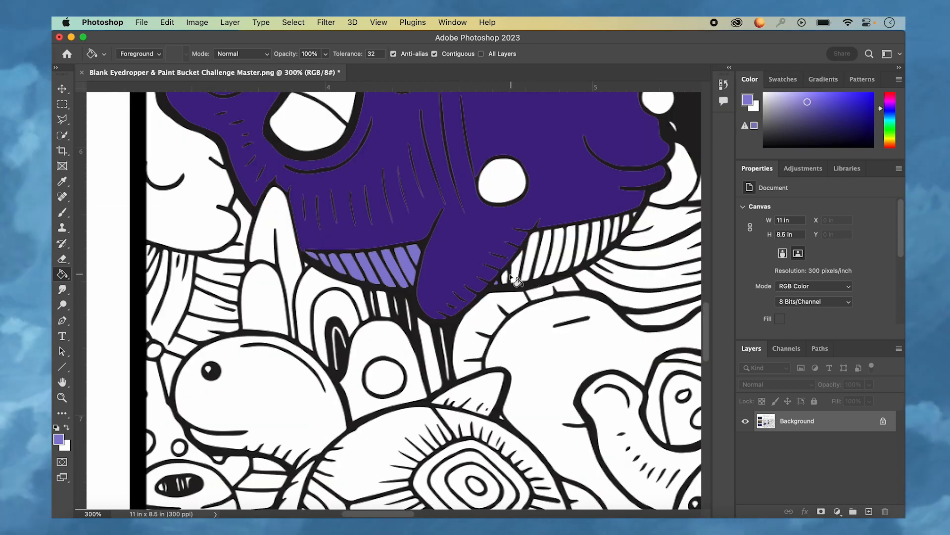
pyautogui.click(524, 272)
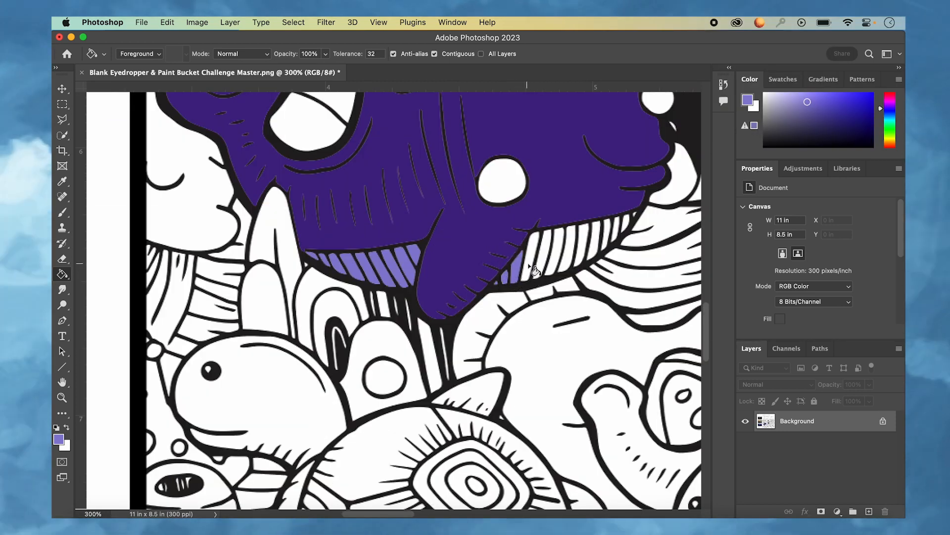
pyautogui.click(534, 269)
pyautogui.click(543, 265)
pyautogui.click(553, 261)
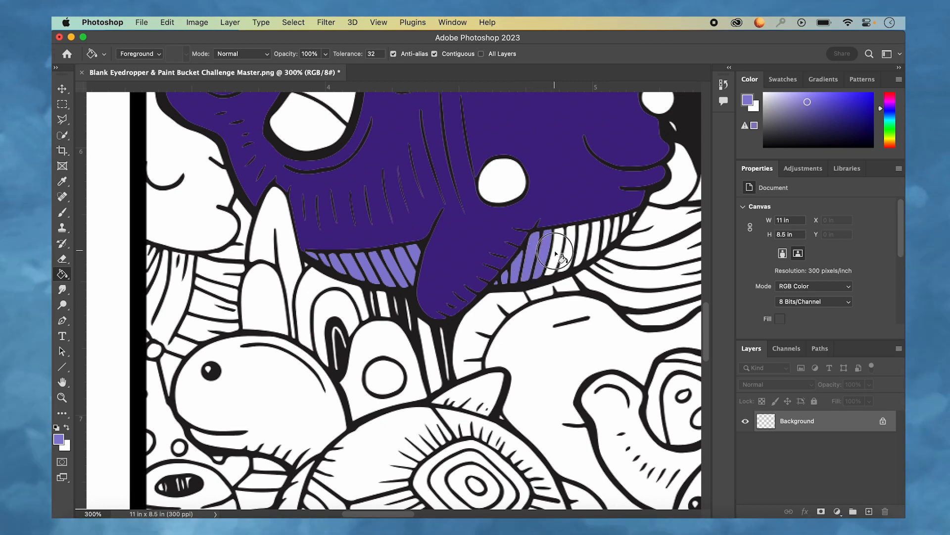
pyautogui.hscroll(2, 552, 257)
pyautogui.click(548, 253)
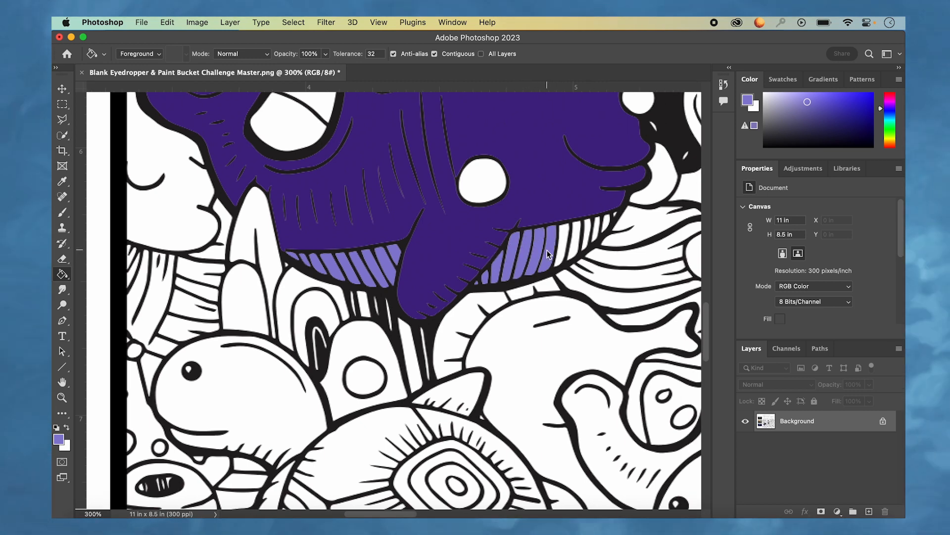
pyautogui.hscroll(2, 547, 251)
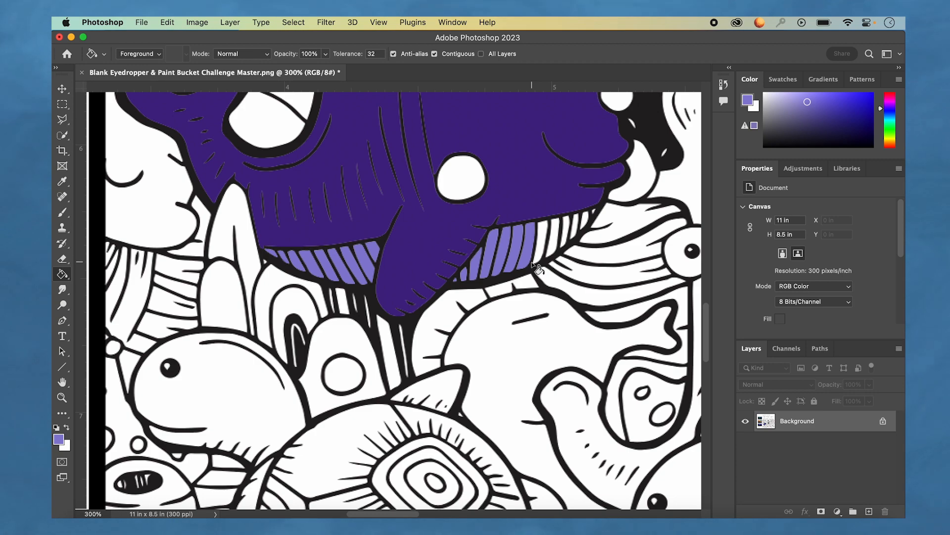
# - Fill the black outline at the whale's belly with the light purple, check the effect on the drawing, and undo that fill
pyautogui.click(528, 272)
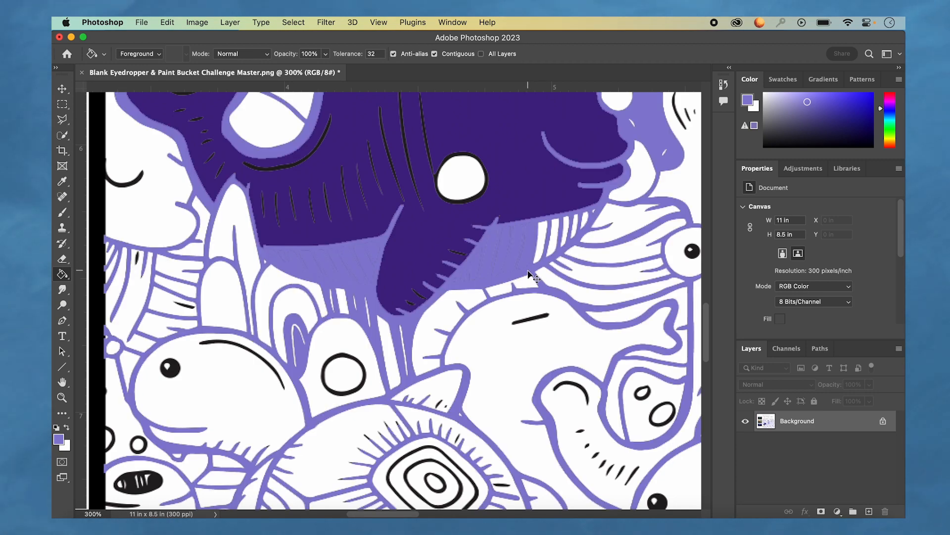
pyautogui.press('super+minus')
pyautogui.press('super+minus')
pyautogui.press('super+minus')
pyautogui.press('super+minus')
pyautogui.scroll(2, 495, 277)
pyautogui.hscroll(2, 495, 277)
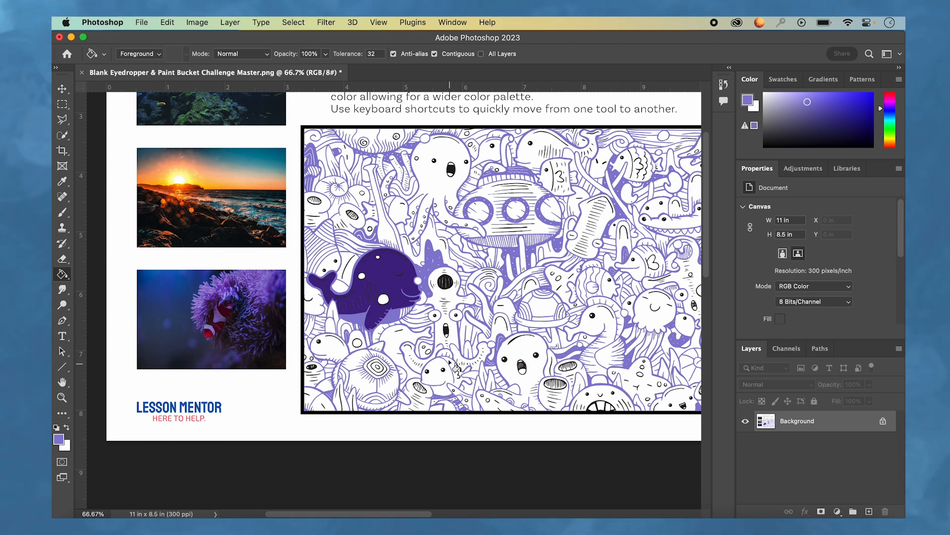
pyautogui.press('super+plus')
pyautogui.press('super+plus')
pyautogui.press('super+plus')
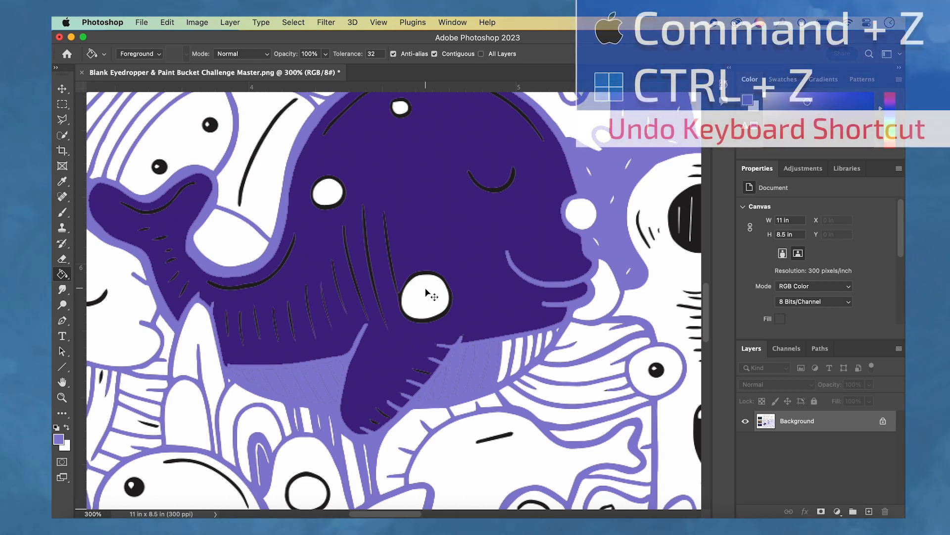
pyautogui.press('super+z')
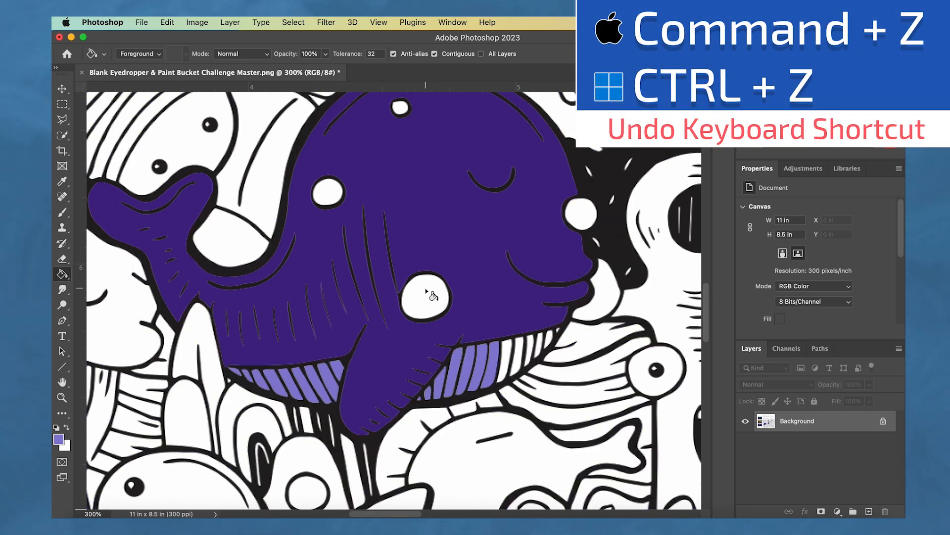
# - Fill the remaining narrow belly stripes below the whale's mouth with the light purple
pyautogui.click(519, 352)
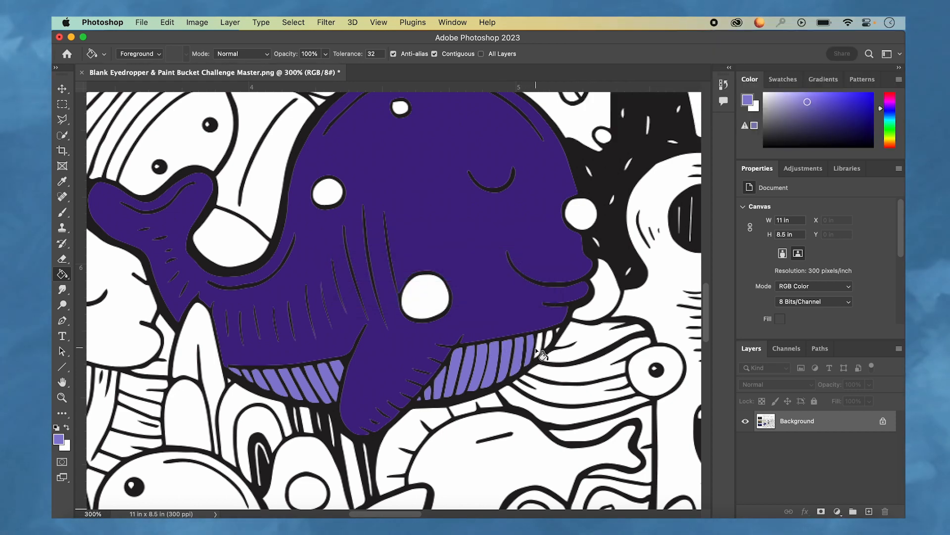
pyautogui.click(543, 347)
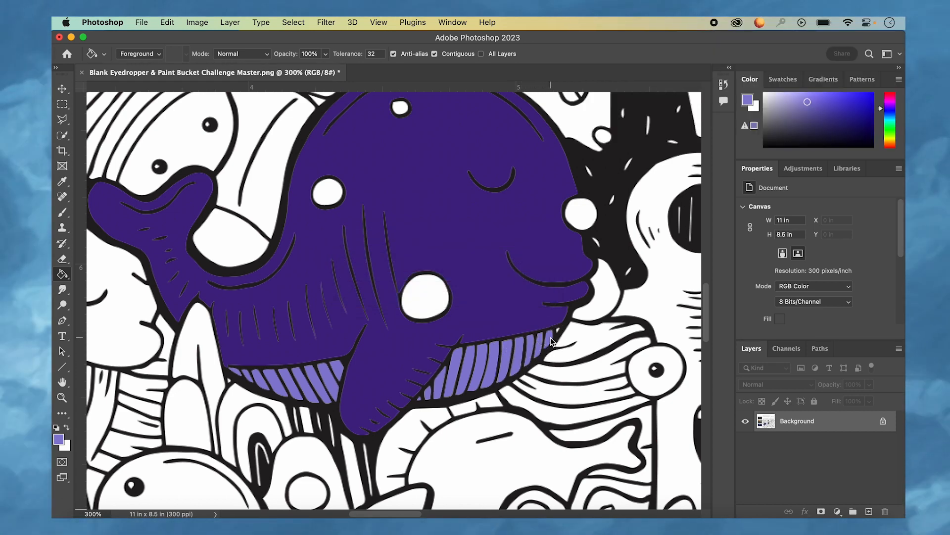
pyautogui.press('super+equal')
pyautogui.press('super+equal')
pyautogui.press('super+equal')
pyautogui.press('super+equal')
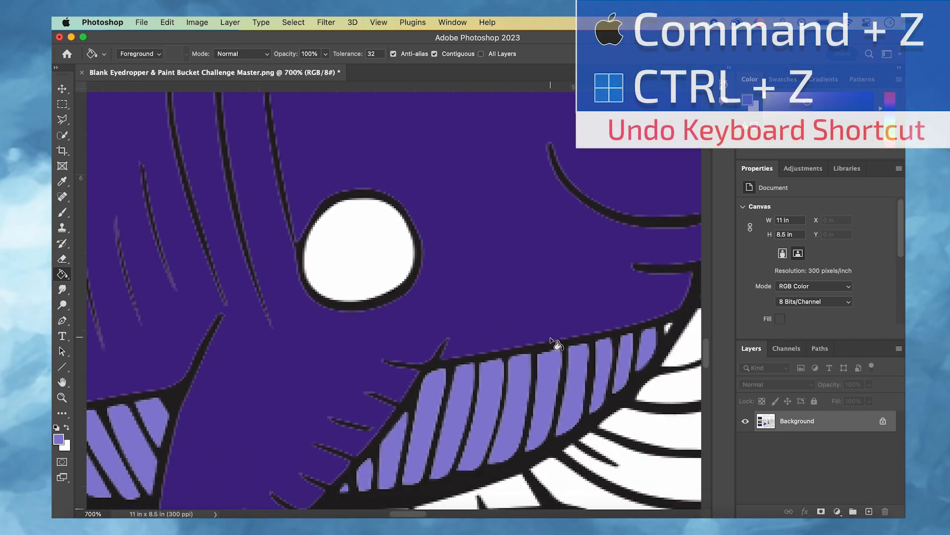
pyautogui.press('super+equal')
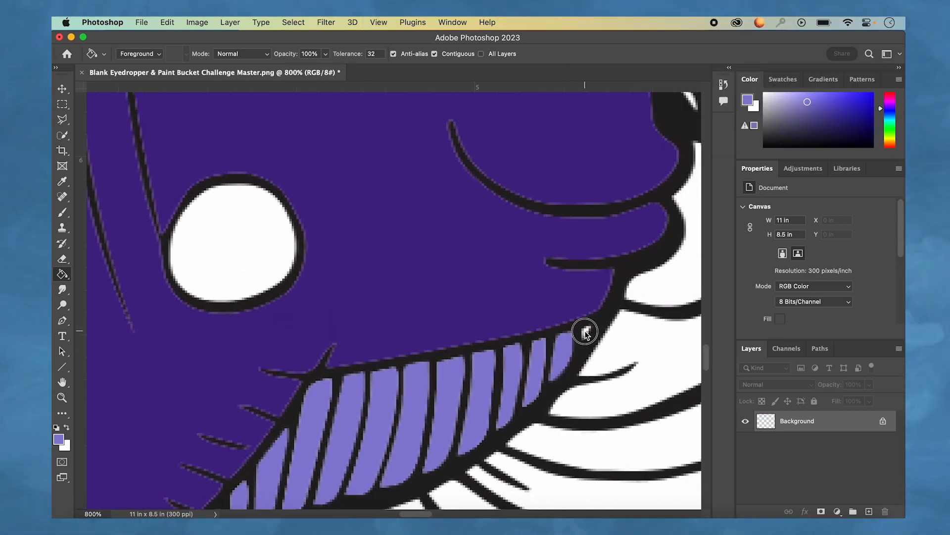
# - Look over the whole drawing and examine the uncolored creatures around the diving helmet and seahorse up close
pyautogui.press('super+minus')
pyautogui.press('super+minus')
pyautogui.press('super+minus')
pyautogui.press('super+minus')
pyautogui.press('super+minus')
pyautogui.press('super+minus')
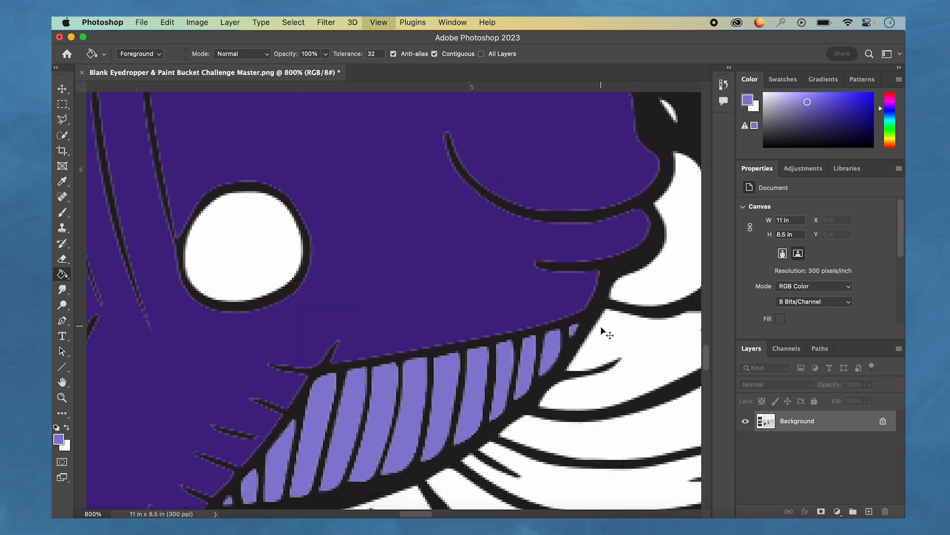
pyautogui.press('super+minus')
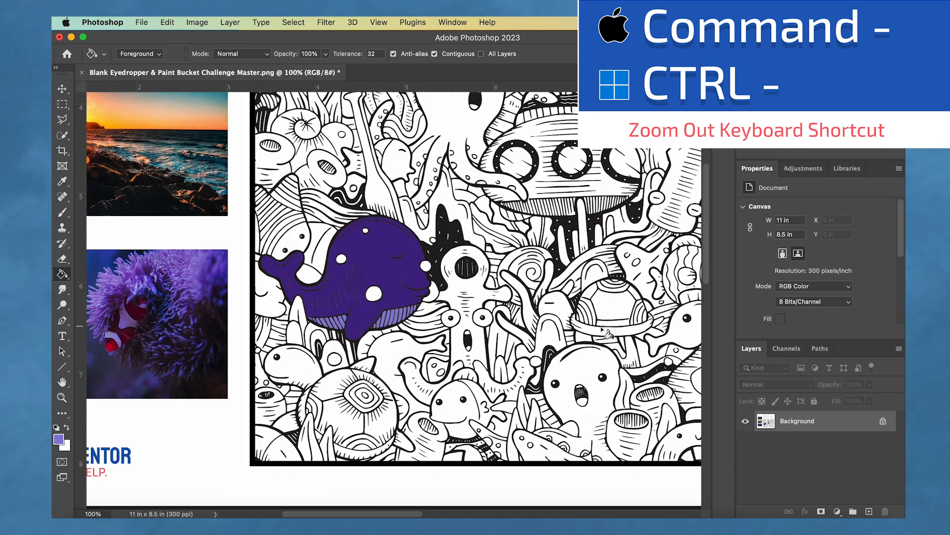
pyautogui.scroll(3, 608, 335)
pyautogui.hscroll(-1, 608, 335)
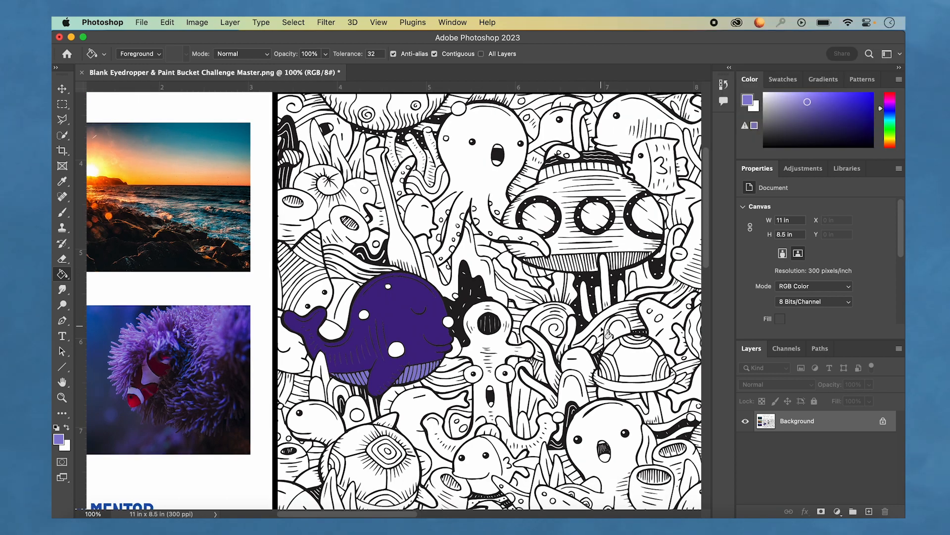
pyautogui.hscroll(4, 607, 334)
pyautogui.scroll(-2, 608, 335)
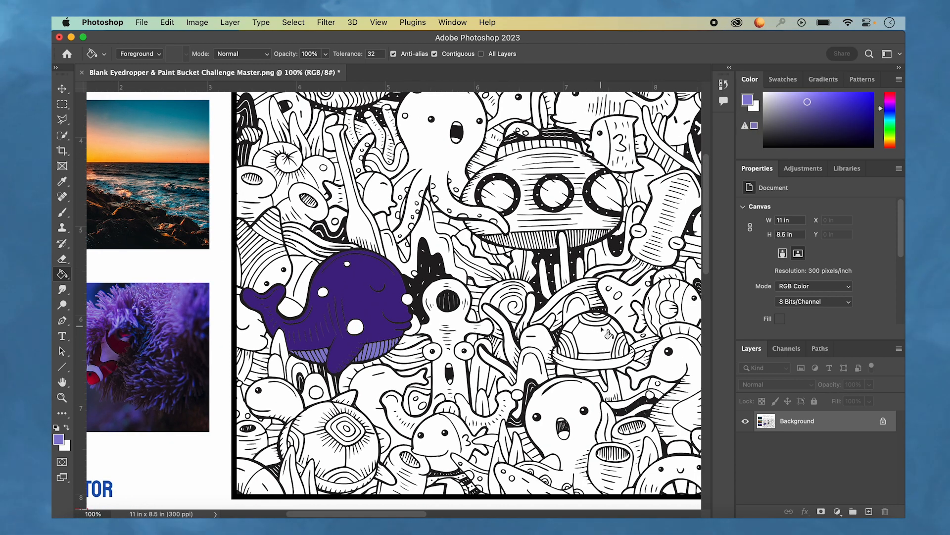
pyautogui.press('super+plus')
pyautogui.hscroll(10, 609, 335)
pyautogui.scroll(-3, 609, 335)
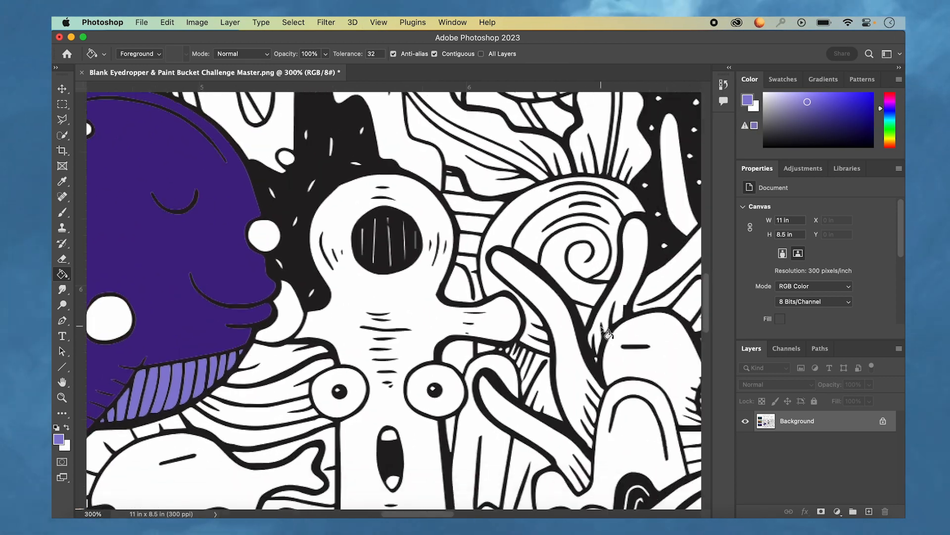
pyautogui.press('super+minus')
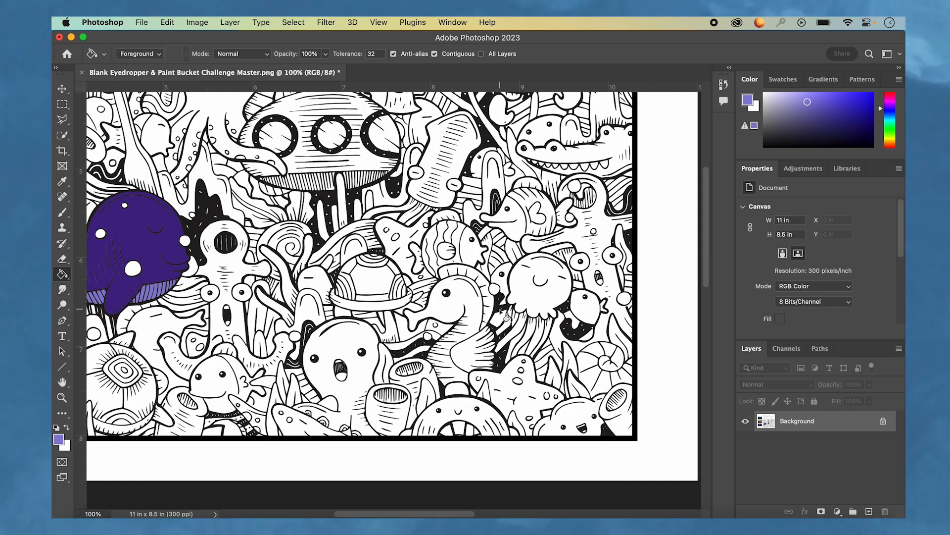
pyautogui.press('super+plus')
pyautogui.press('super+plus')
pyautogui.scroll(3, 501, 312)
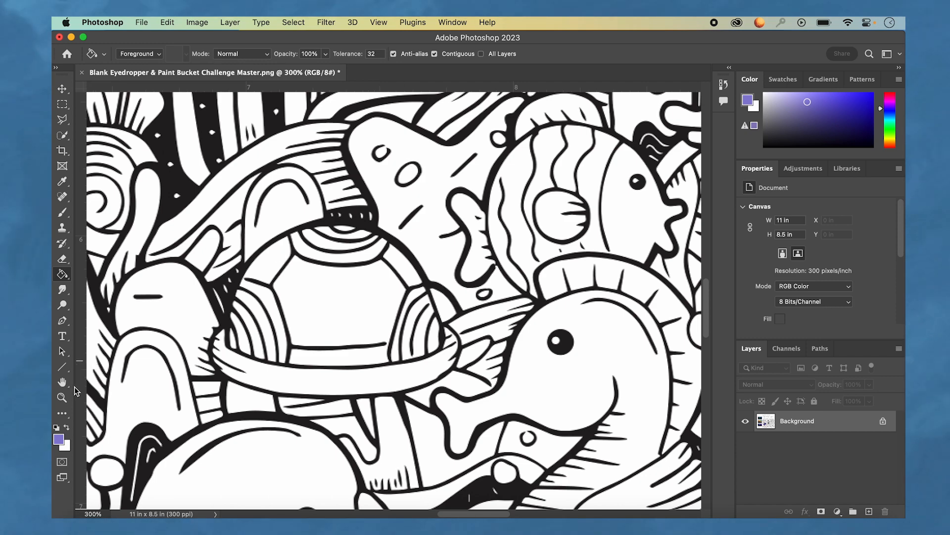
# - Sample a light orange from the sky in the sunset photo with the Eyedropper
pyautogui.click(62, 181)
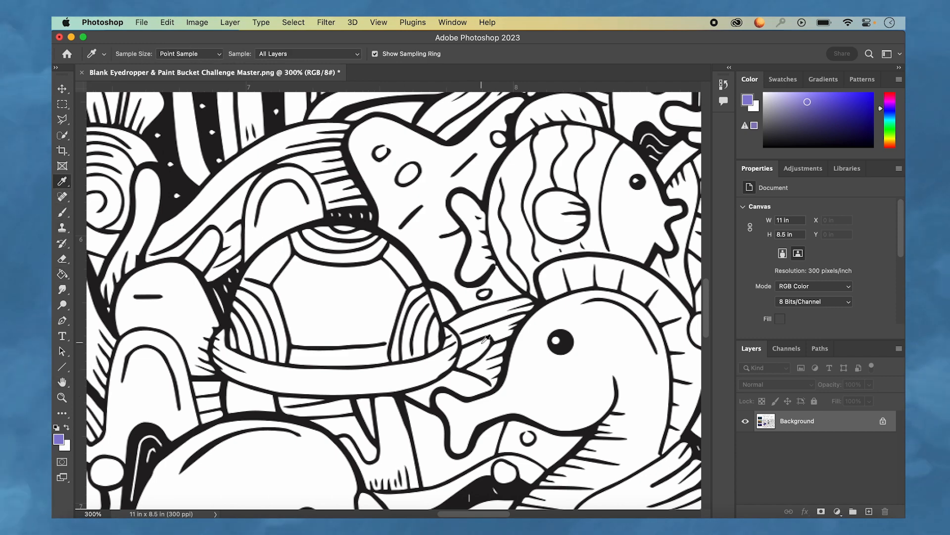
pyautogui.press('super+minus')
pyautogui.press('super+minus')
pyautogui.press('super+minus')
pyautogui.press('super+plus')
pyautogui.hscroll(-3, 356, 257)
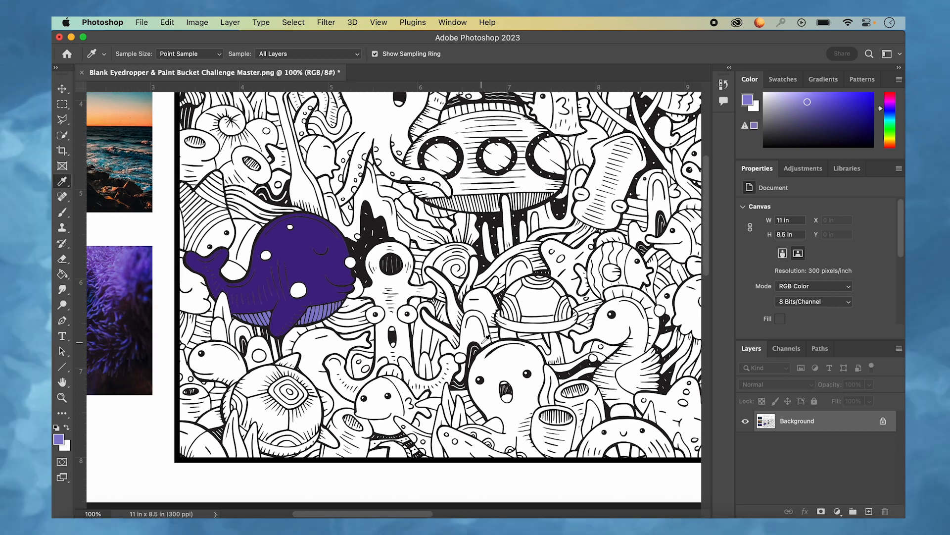
pyautogui.hscroll(-3, 355, 258)
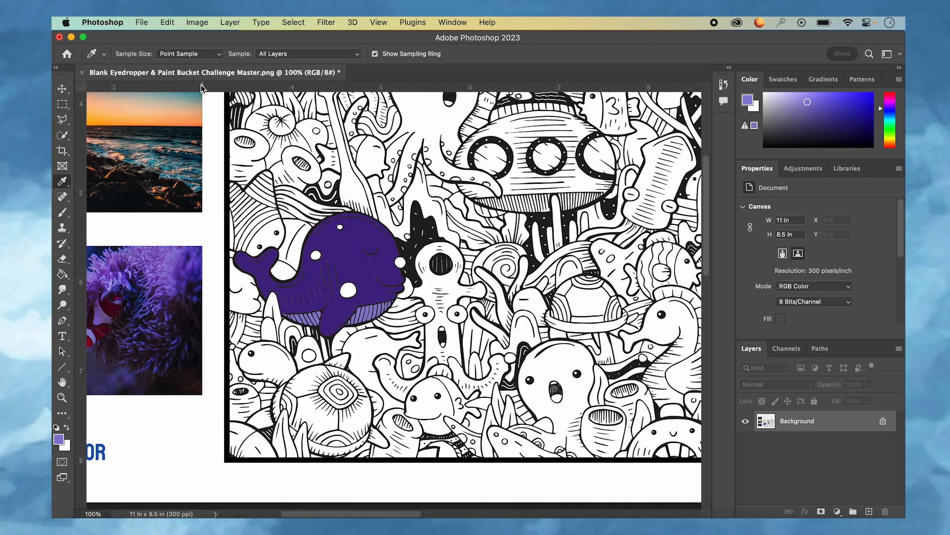
pyautogui.click(147, 115)
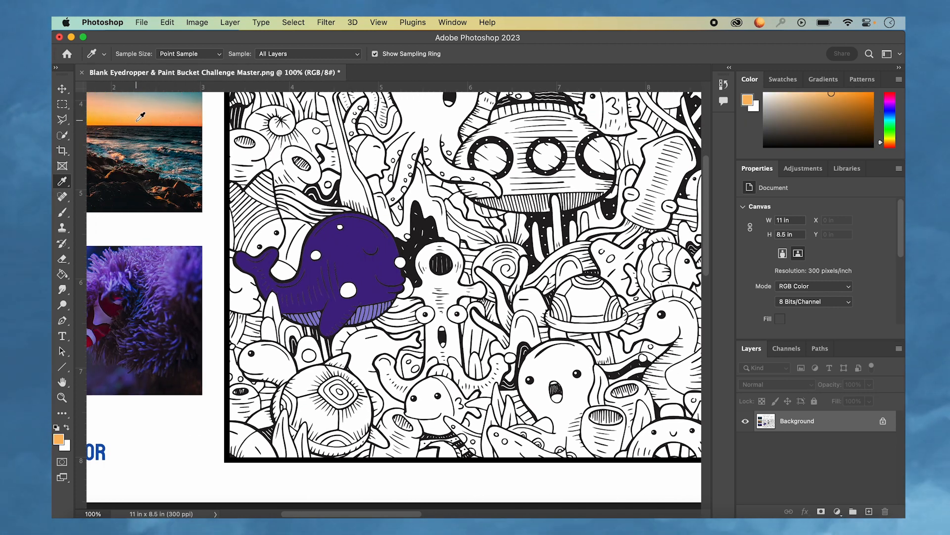
# - Try filling the starfish beside the diving helmet with a light orange from the sunset sky, and undo the fill
pyautogui.click(147, 114)
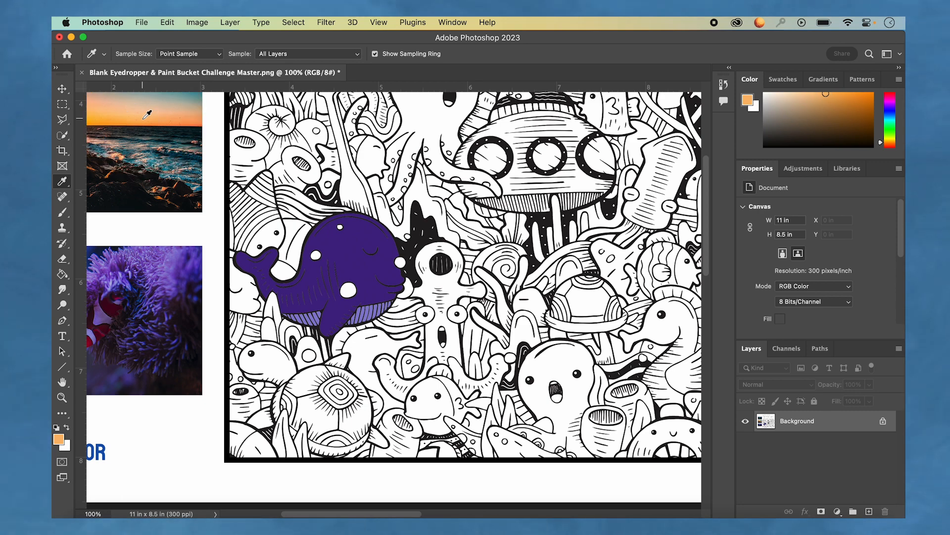
pyautogui.hscroll(6, 520, 241)
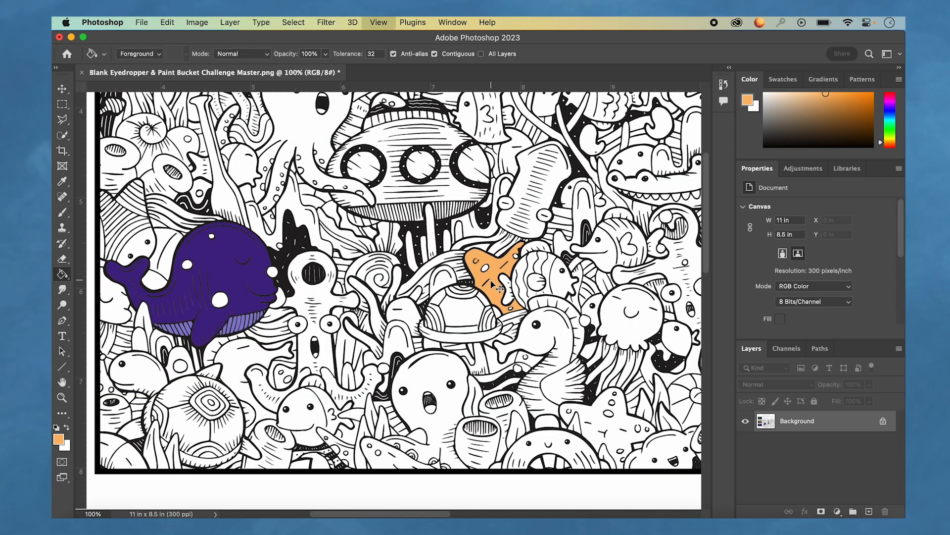
pyautogui.scroll(5, 491, 280)
pyautogui.hscroll(3, 483, 272)
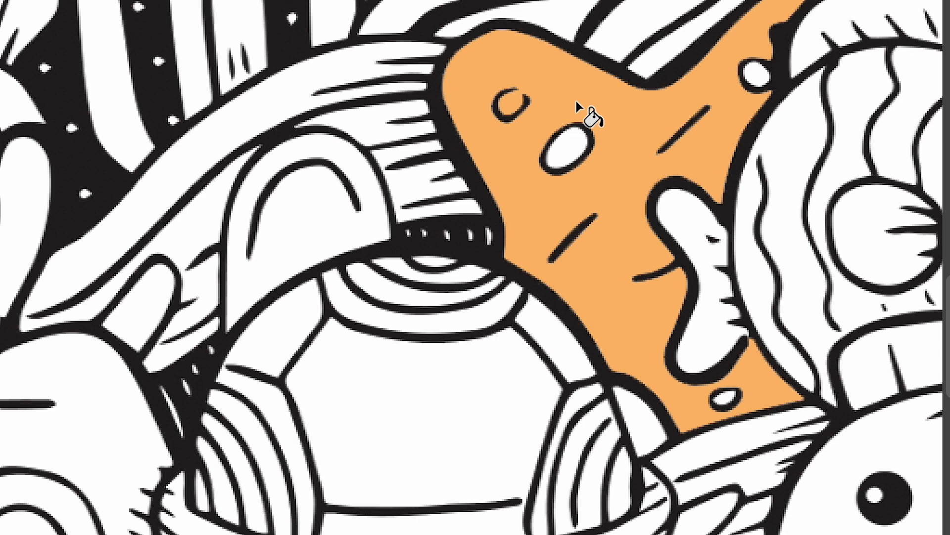
pyautogui.hotkey('ctrl', 'z')
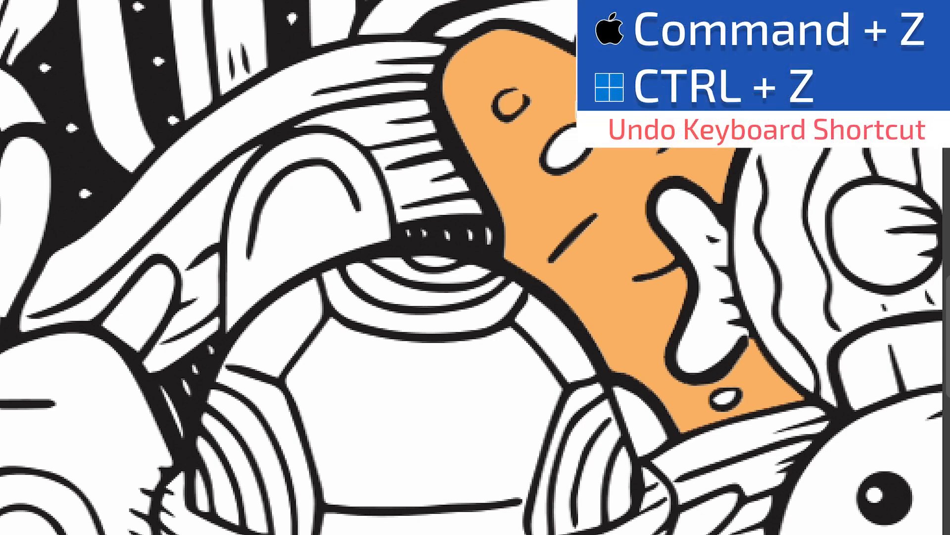
pyautogui.hotkey('ctrl', 'z')
# - Resample a light orange from the sky in the sunset photo and fill the starfish beside the diving helmet with it
pyautogui.press('i')
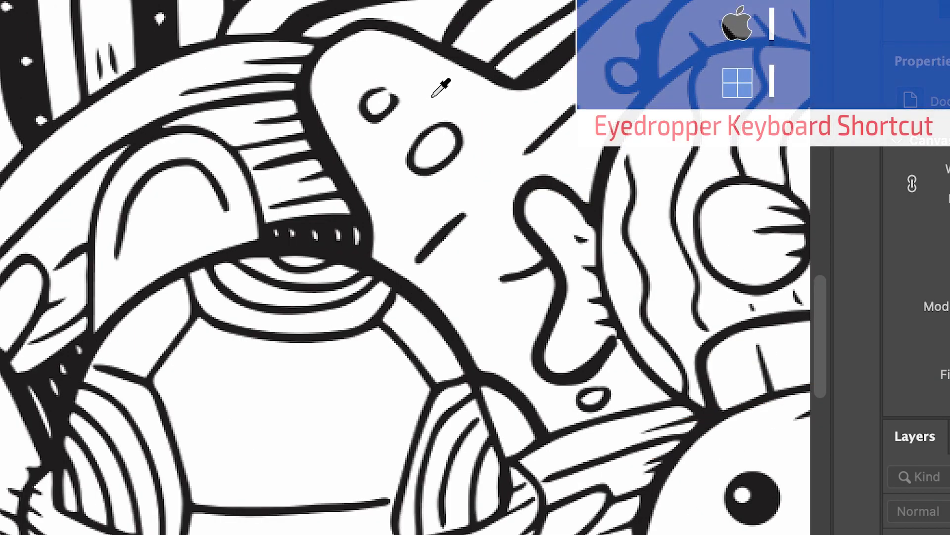
pyautogui.click(472, 60)
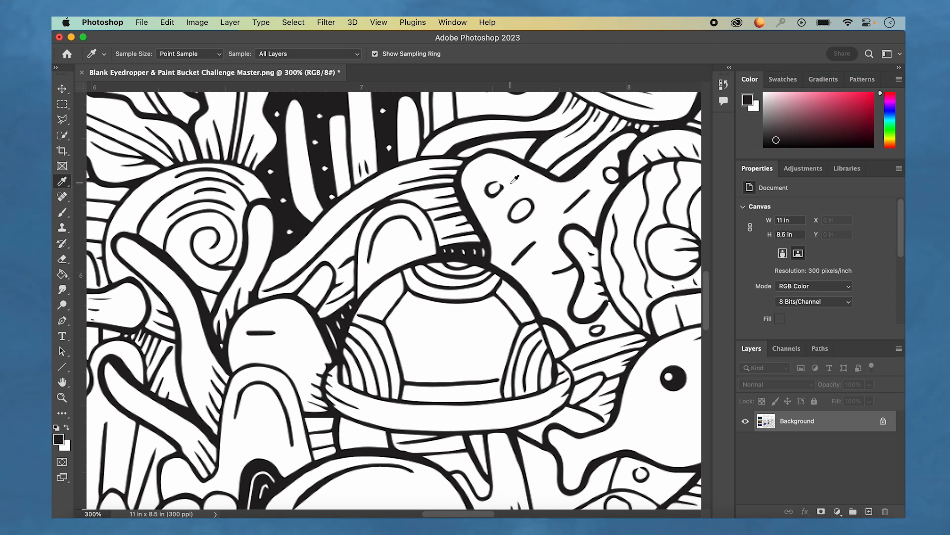
pyautogui.press('b')
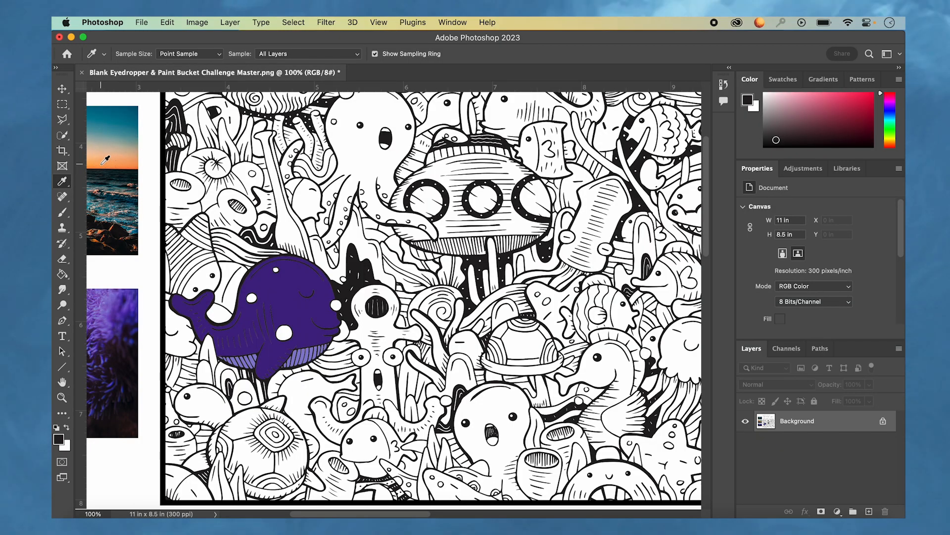
pyautogui.click(105, 159)
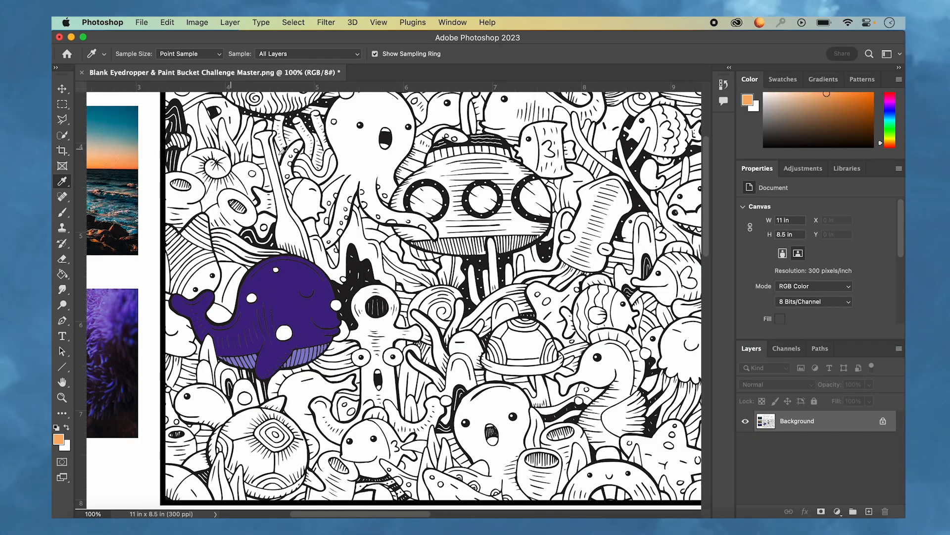
pyautogui.hscroll(5, 609, 253)
pyautogui.scroll(-2, 609, 252)
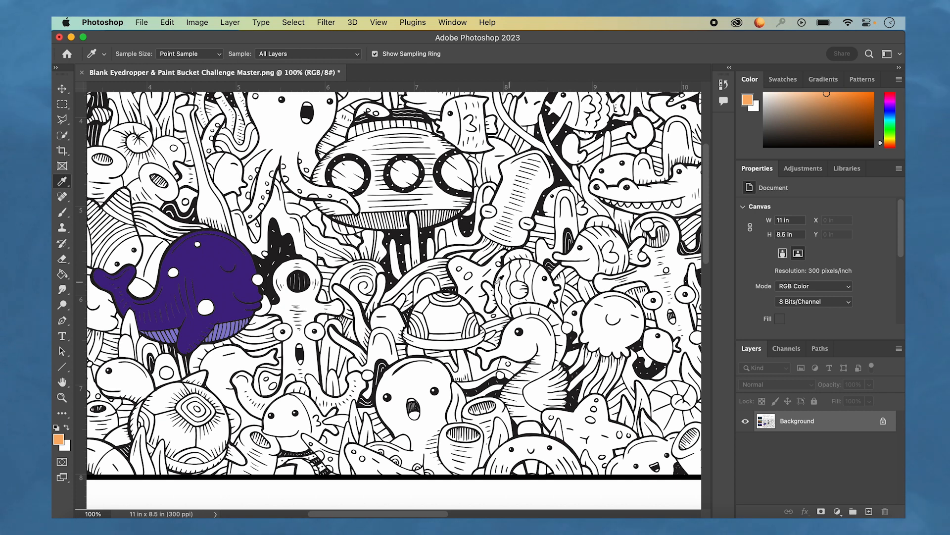
pyautogui.press('g')
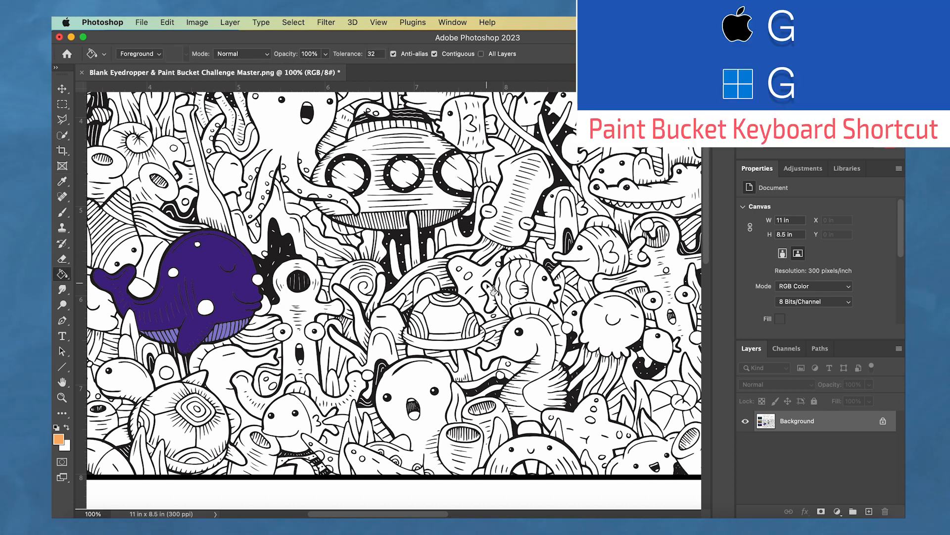
pyautogui.click(479, 307)
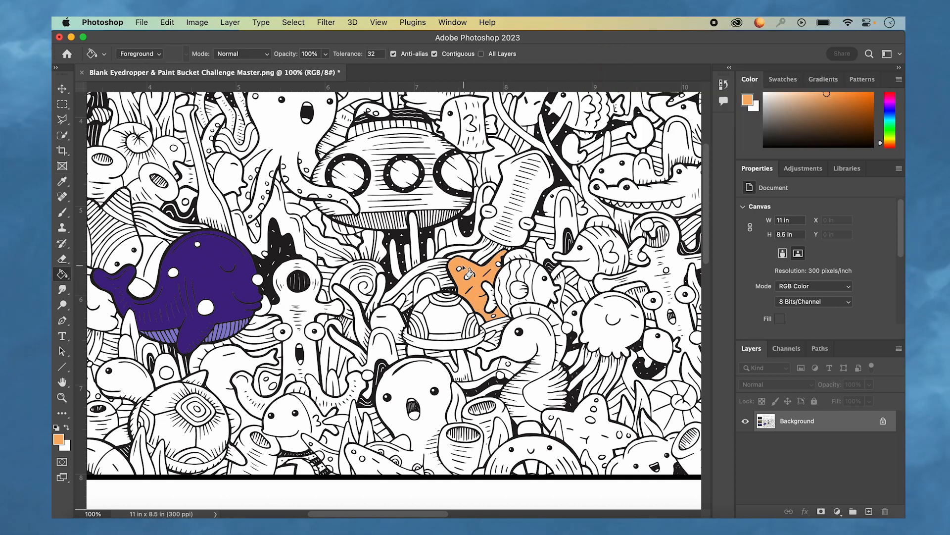
pyautogui.scroll(6, 461, 269)
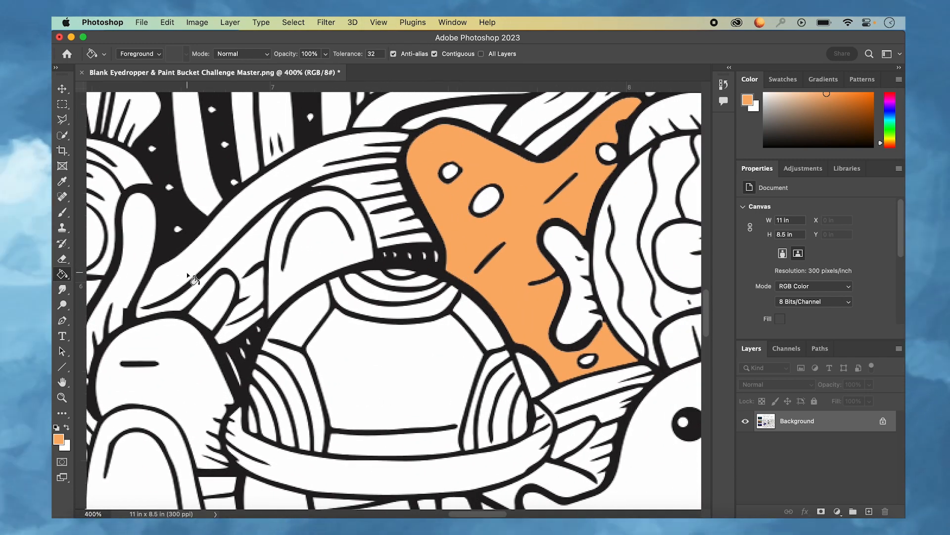
# - Sample the teal of the upper sky in the sunset photo and fill the spots on the orange starfish
pyautogui.press('i')
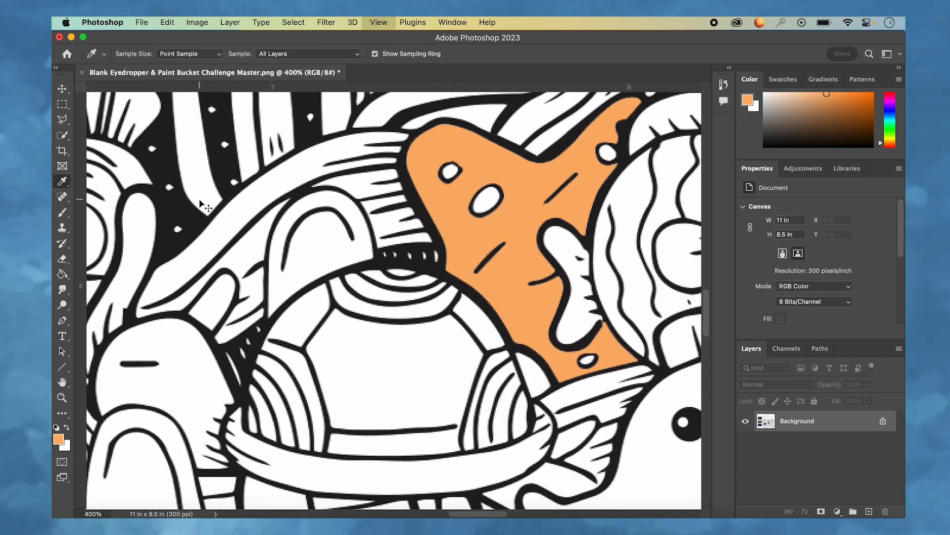
pyautogui.press('super+1')
pyautogui.hscroll(-6, 203, 194)
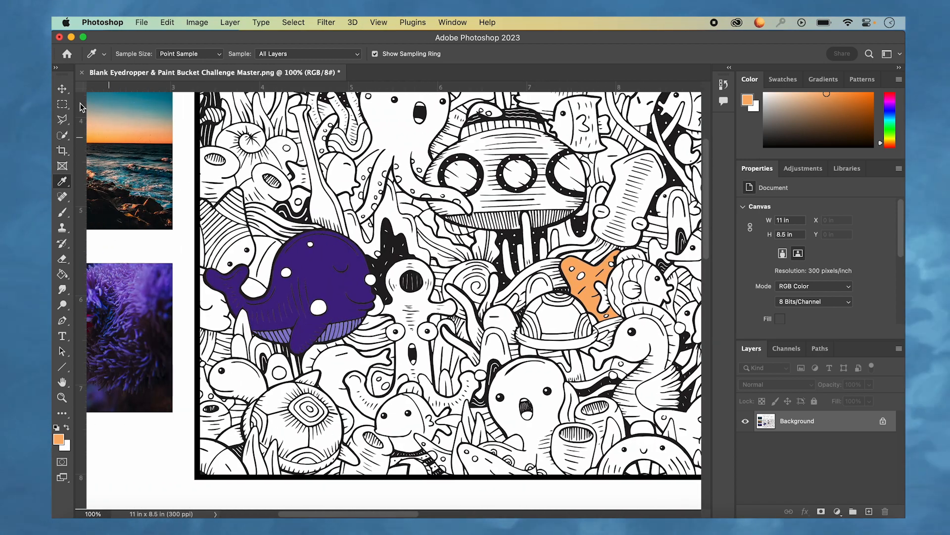
pyautogui.click(154, 103)
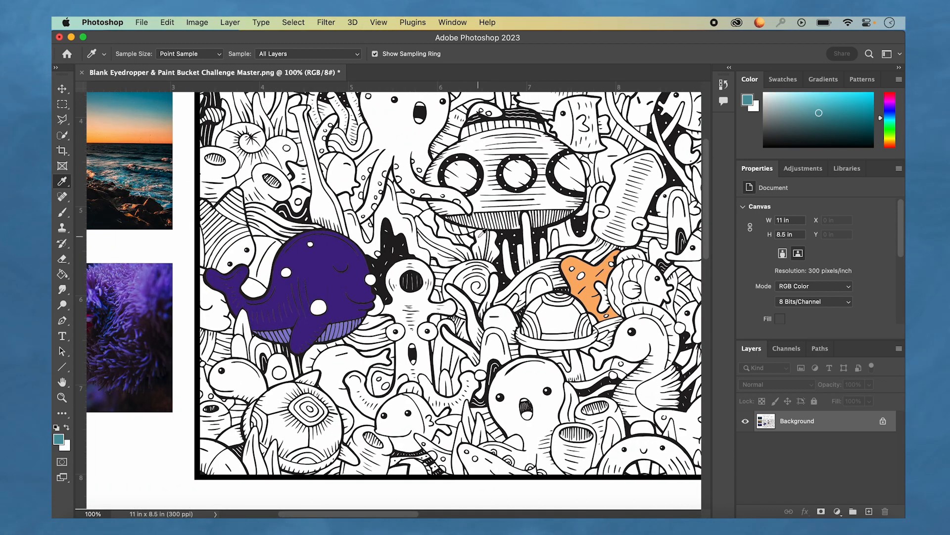
pyautogui.hscroll(2, 481, 233)
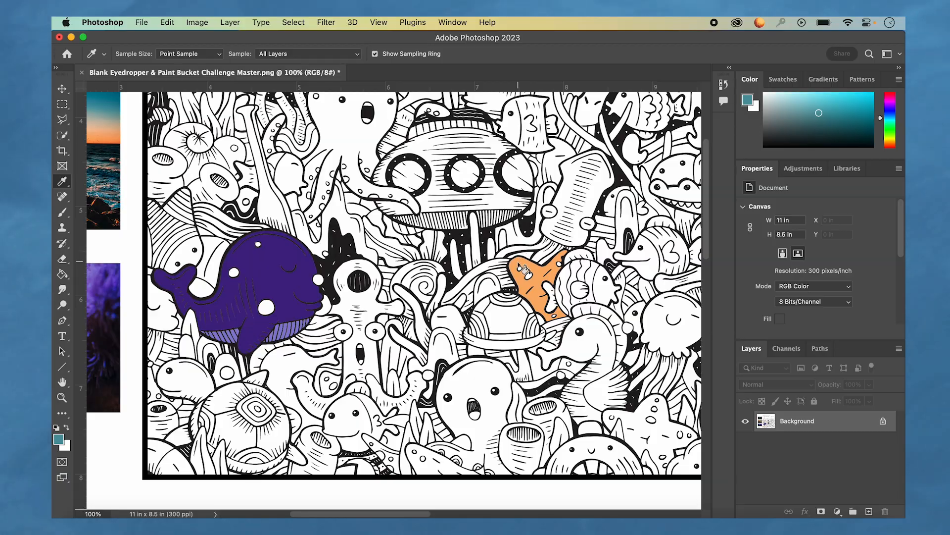
pyautogui.press('g')
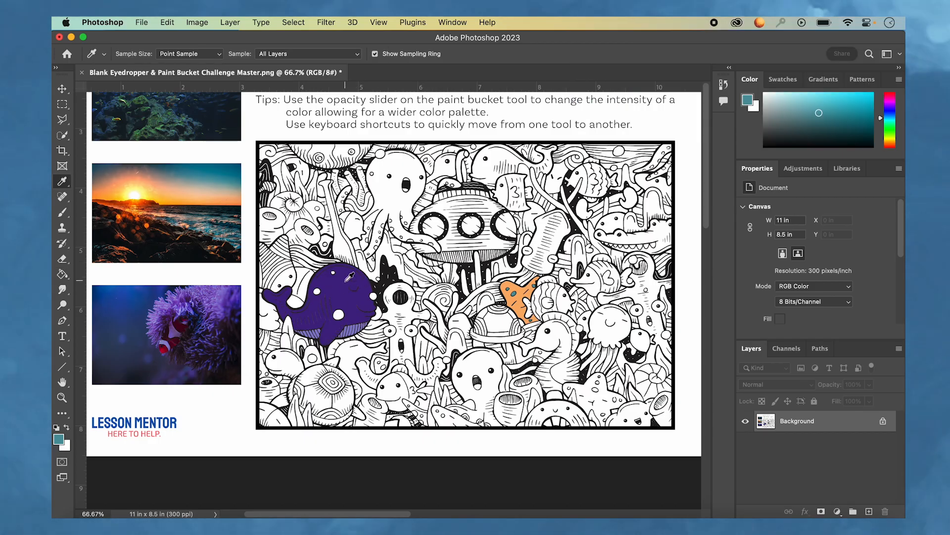
# - Sample the dark purple from the whale's body and fill the small octopus below the diving helmet with it
pyautogui.click(350, 276)
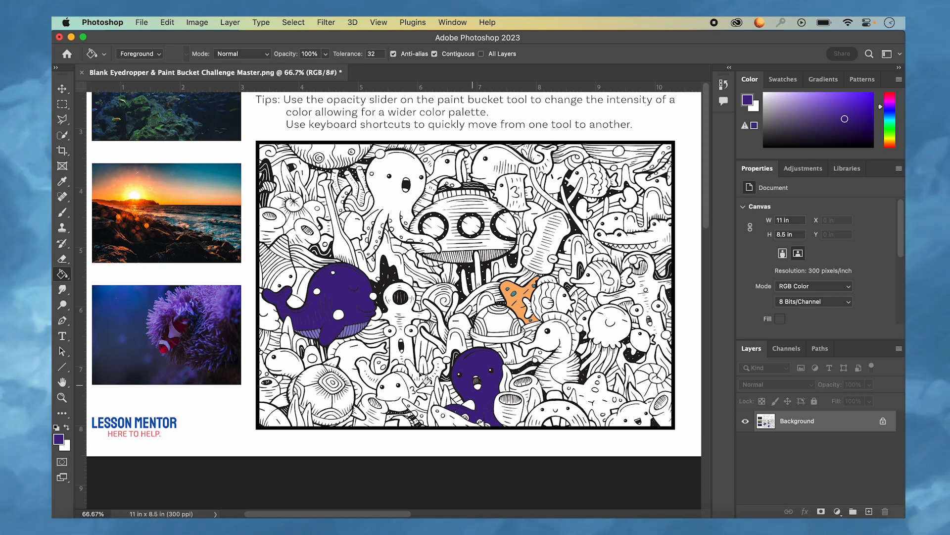
pyautogui.scroll(2, 290, 280)
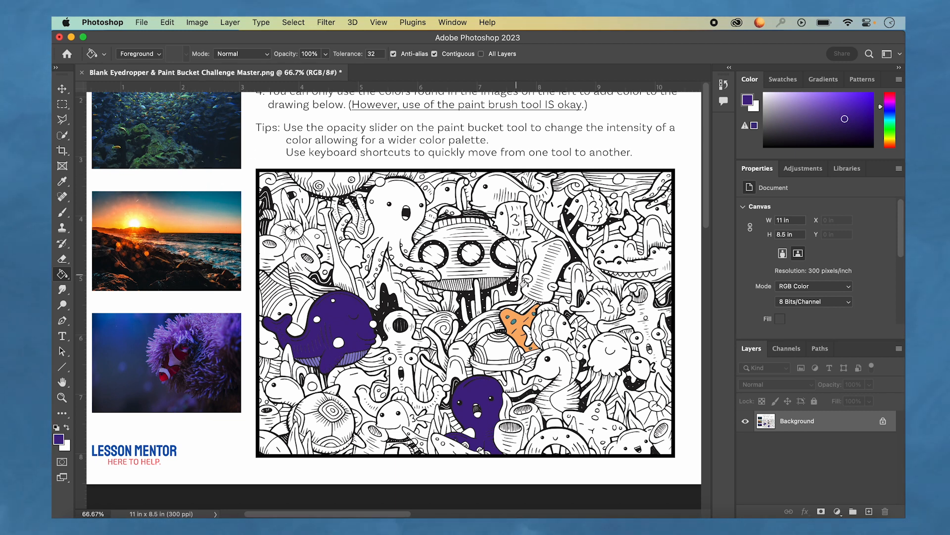
pyautogui.hscroll(-2, 511, 270)
pyautogui.scroll(1, 511, 269)
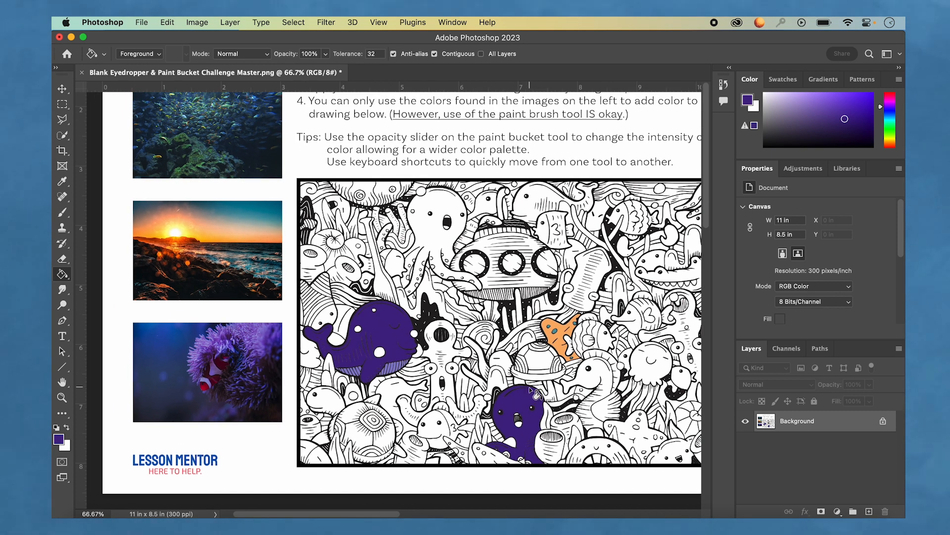
pyautogui.scroll(1, 456, 306)
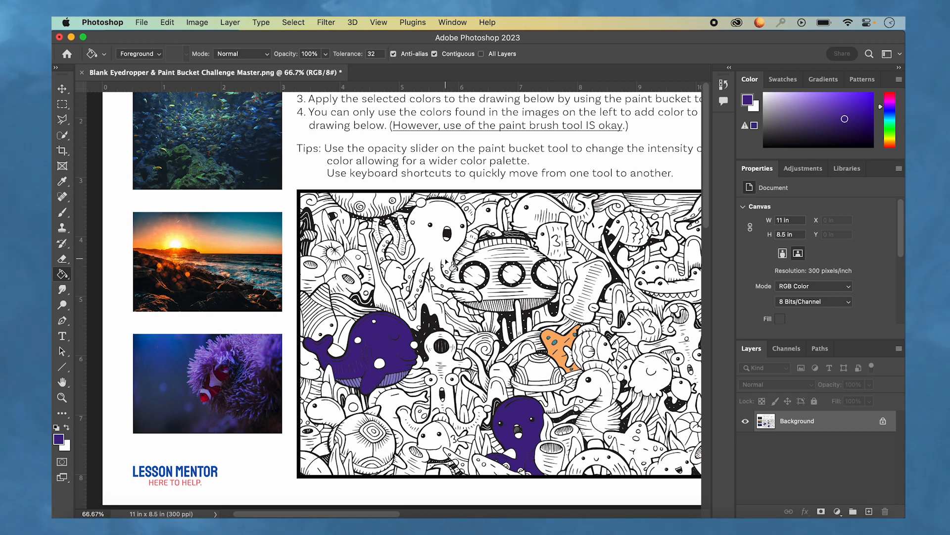
# - Try the dark purple on the large octopus beside the submarine, undo it, and refill the octopus at 50% opacity
pyautogui.click(435, 246)
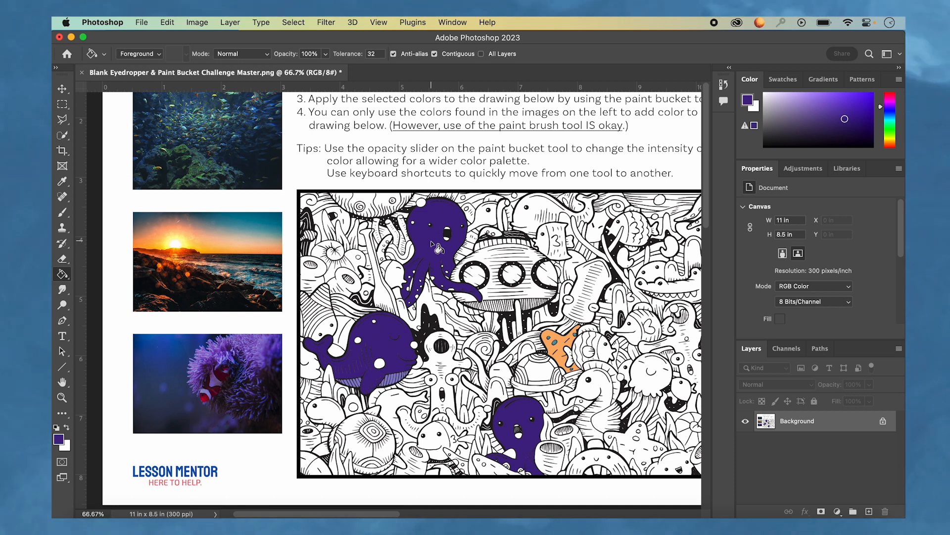
pyautogui.press('super+z')
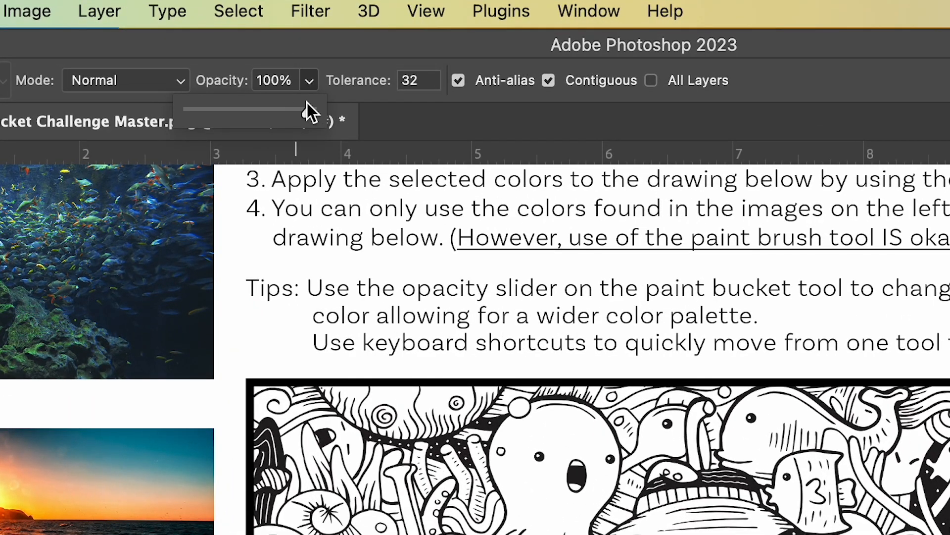
pyautogui.moveTo(307, 106); pyautogui.dragTo(248, 103)
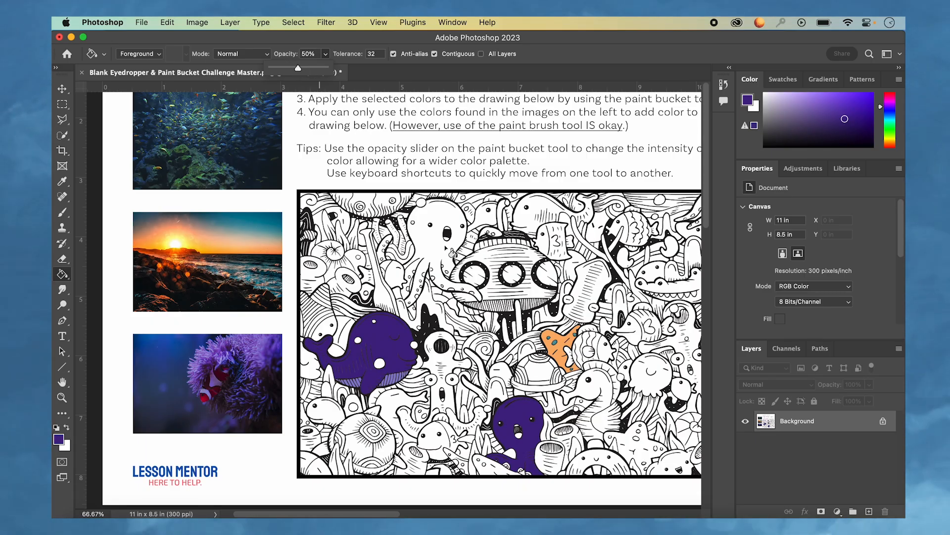
pyautogui.click(451, 251)
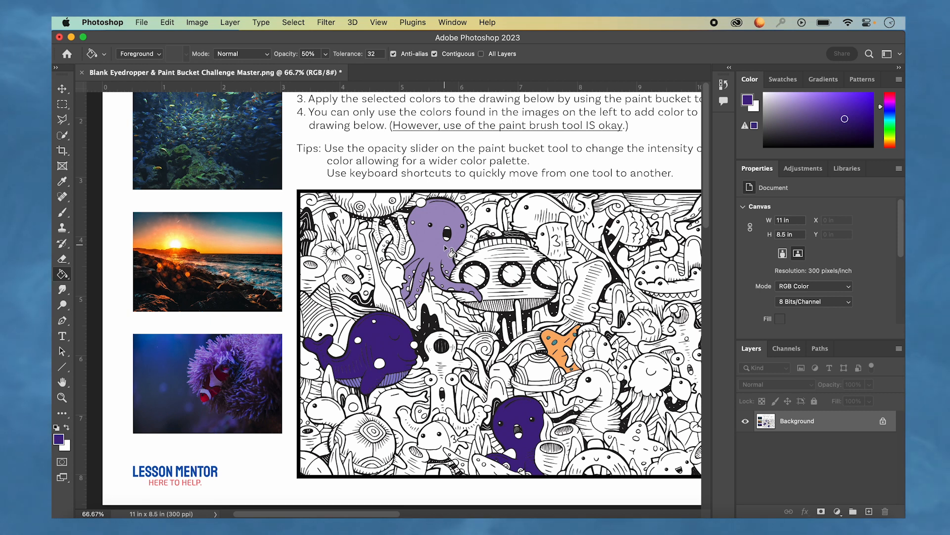
# - Sample a bright yellow from the underwater reef photo and fill the fish beside the starfish with it at 100% opacity
pyautogui.hscroll(2, 451, 252)
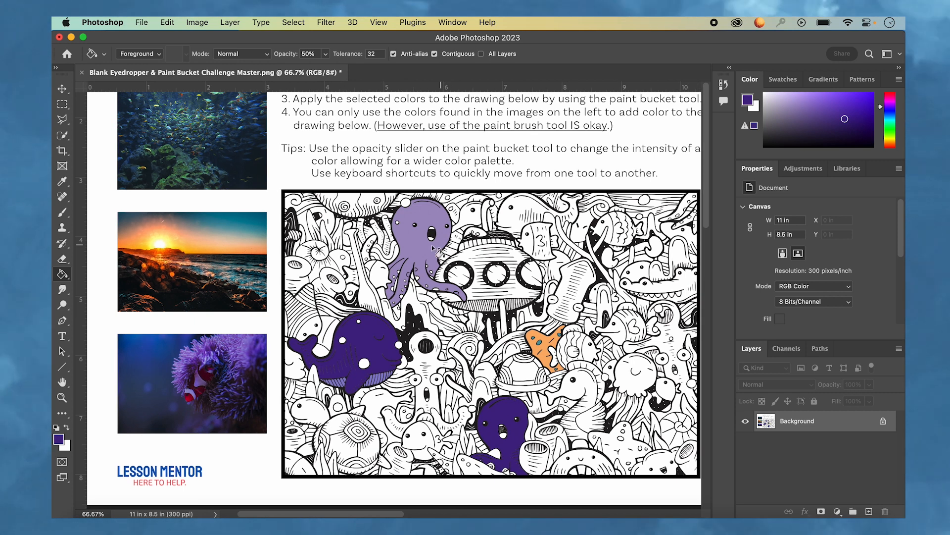
pyautogui.scroll(2, 209, 244)
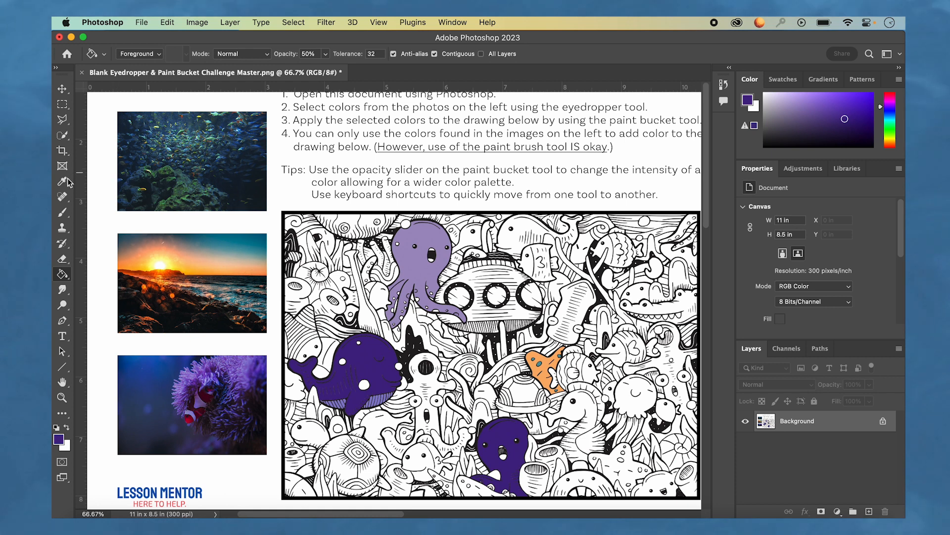
pyautogui.click(146, 187)
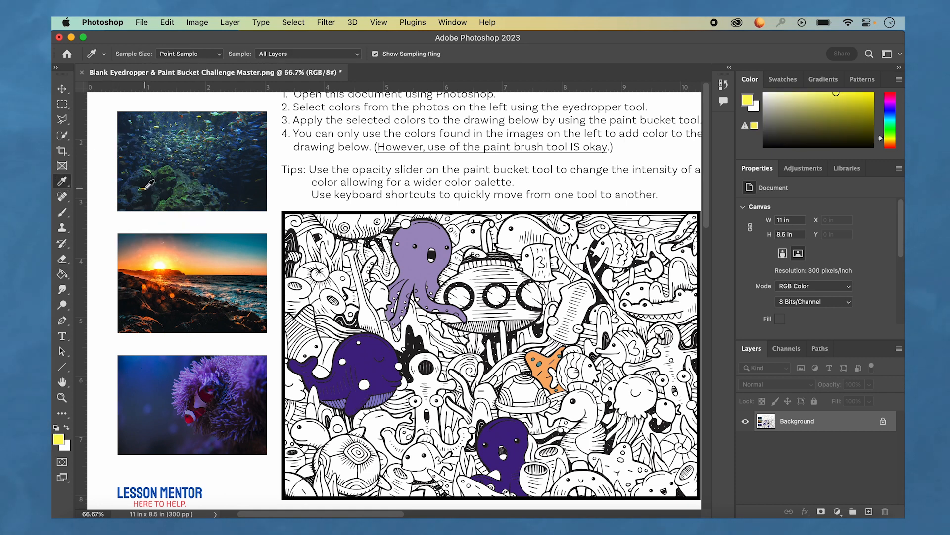
pyautogui.scroll(-2, 256, 209)
pyautogui.hscroll(1, 256, 209)
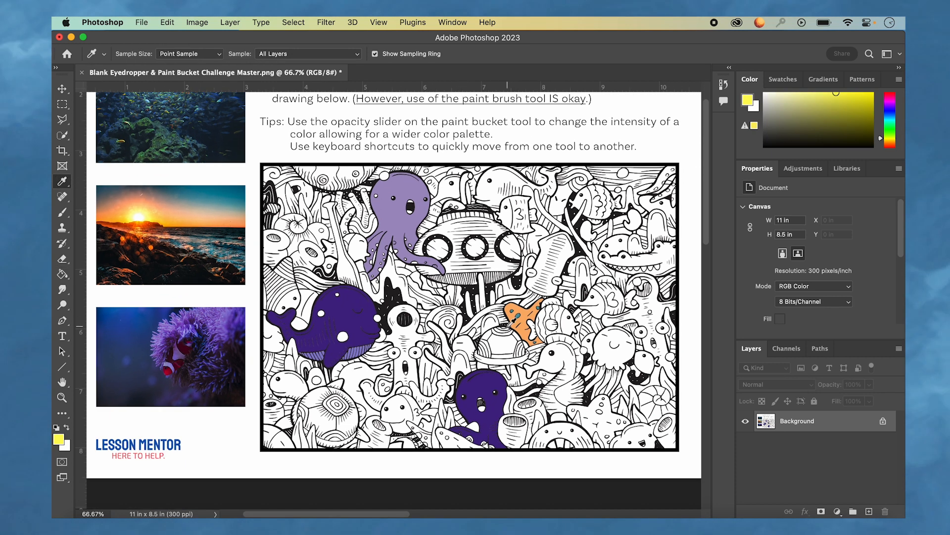
pyautogui.press('g')
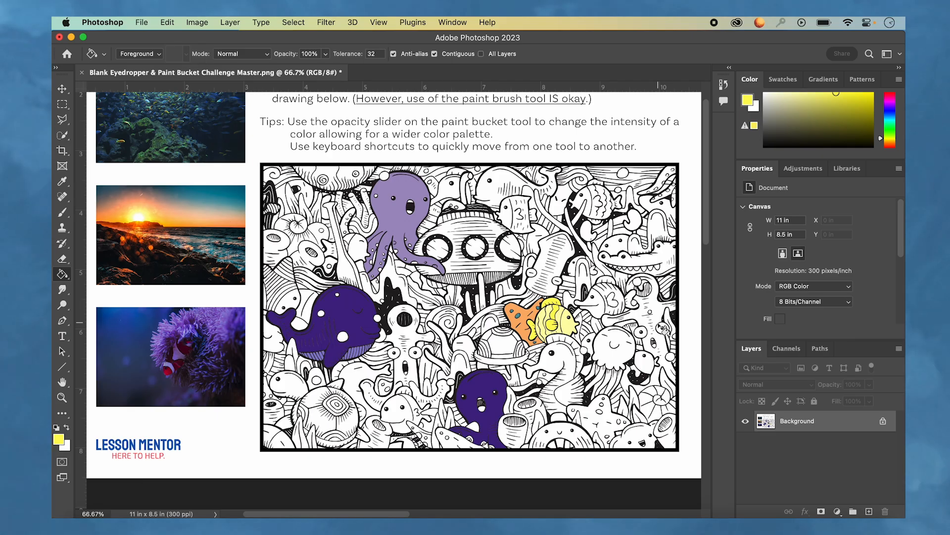
# - Lower the Paint Bucket opacity to about 58%
pyautogui.scroll(2, 436, 350)
pyautogui.scroll(1, 446, 289)
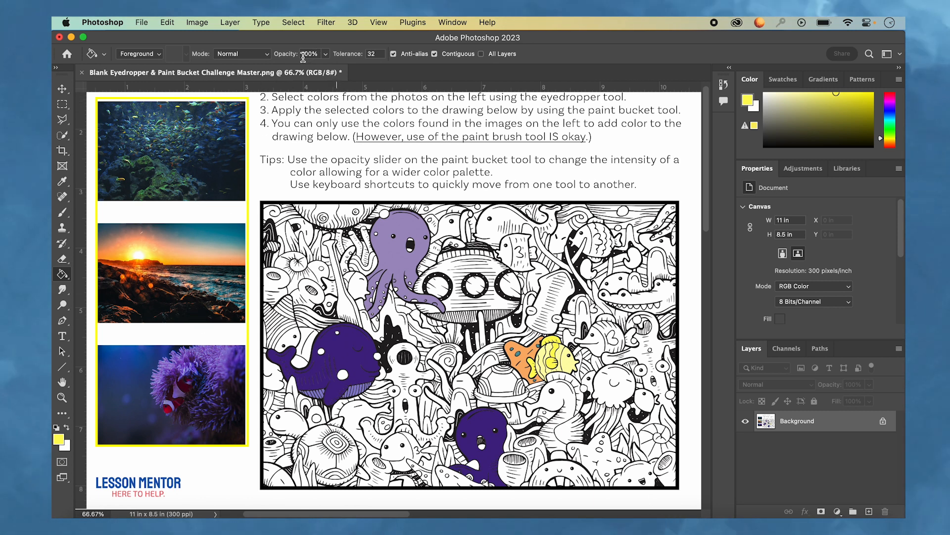
pyautogui.click(326, 54)
pyautogui.moveTo(325, 70); pyautogui.dragTo(293, 70)
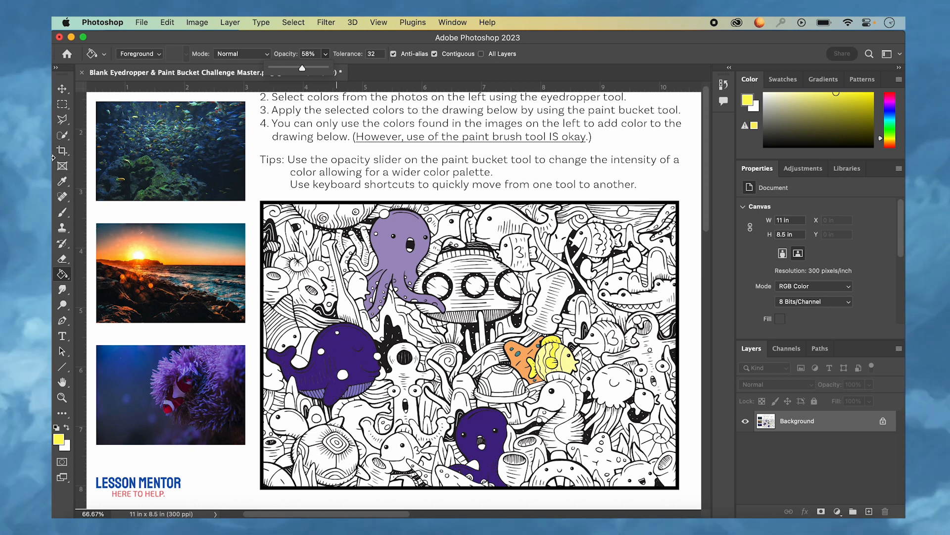
# - Sample an orange from the sunset sky, try it over the purple whale's body, and undo that fill
pyautogui.press('i')
pyautogui.click(147, 241)
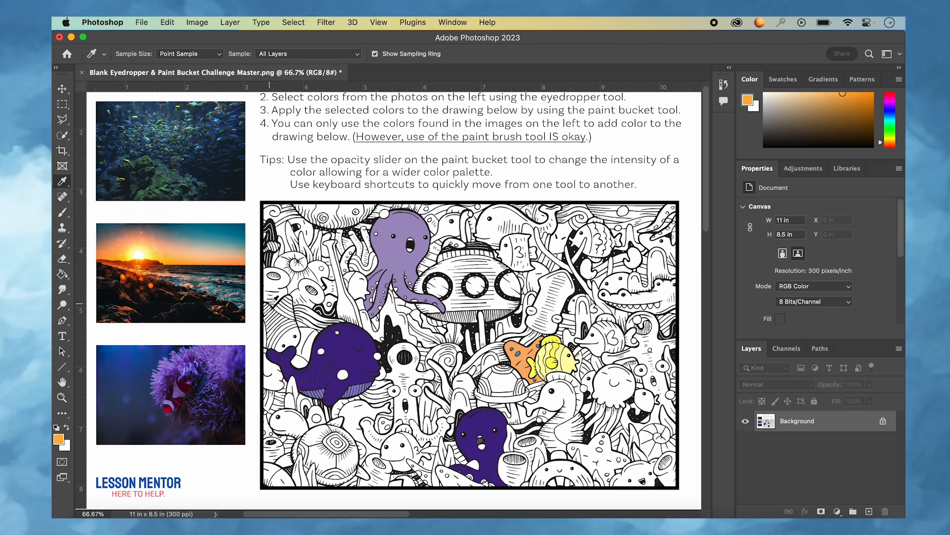
pyautogui.press('g')
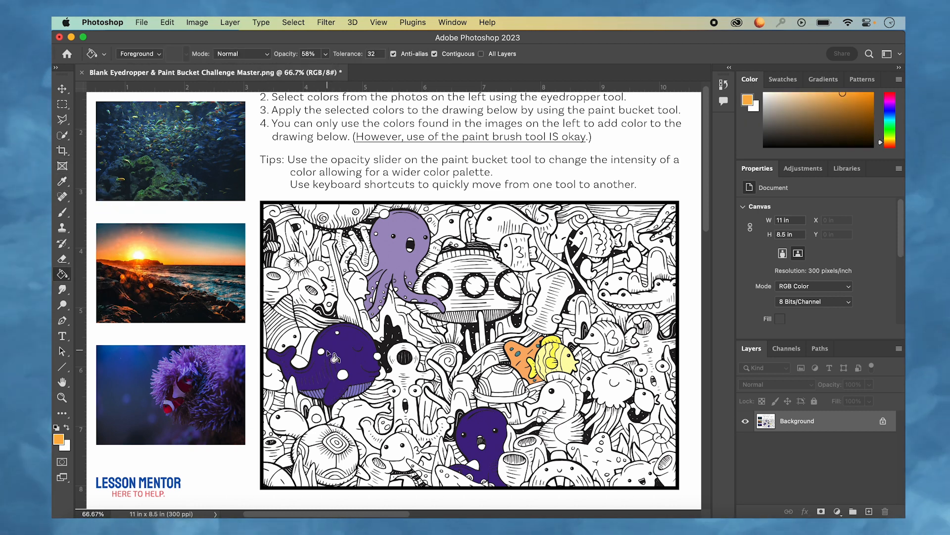
pyautogui.click(352, 356)
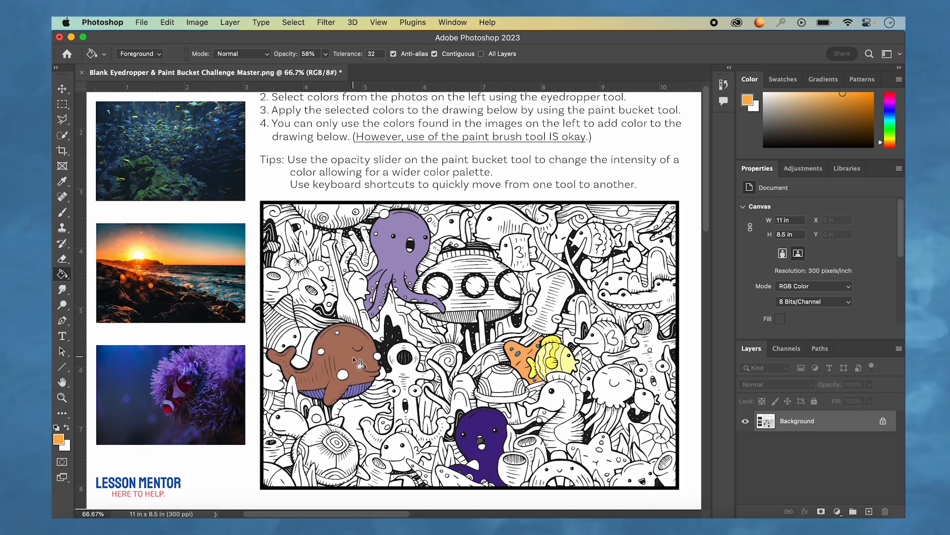
pyautogui.press('super+z')
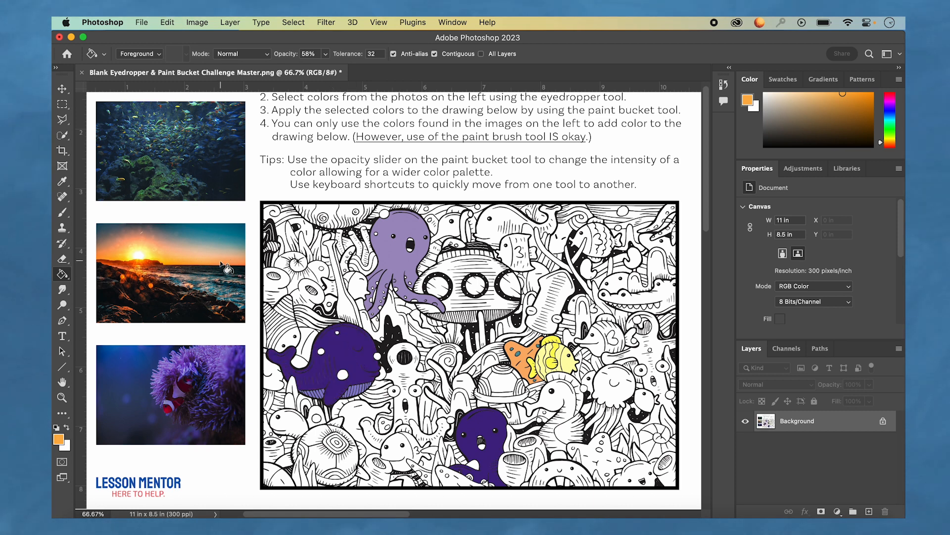
# - Sample a dark teal from the sea in the sunset photo and fill over the purple whale's body with it
pyautogui.press('i')
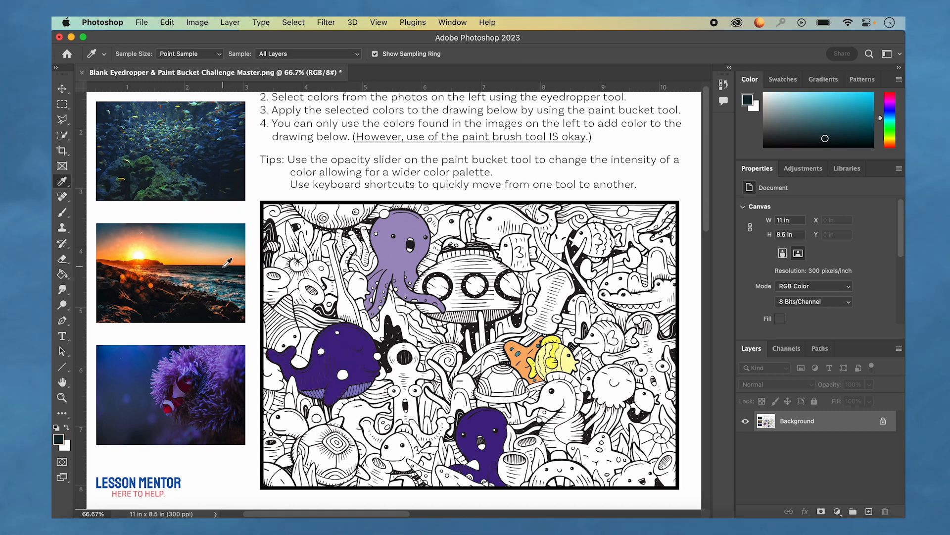
pyautogui.press('g')
pyautogui.click(344, 357)
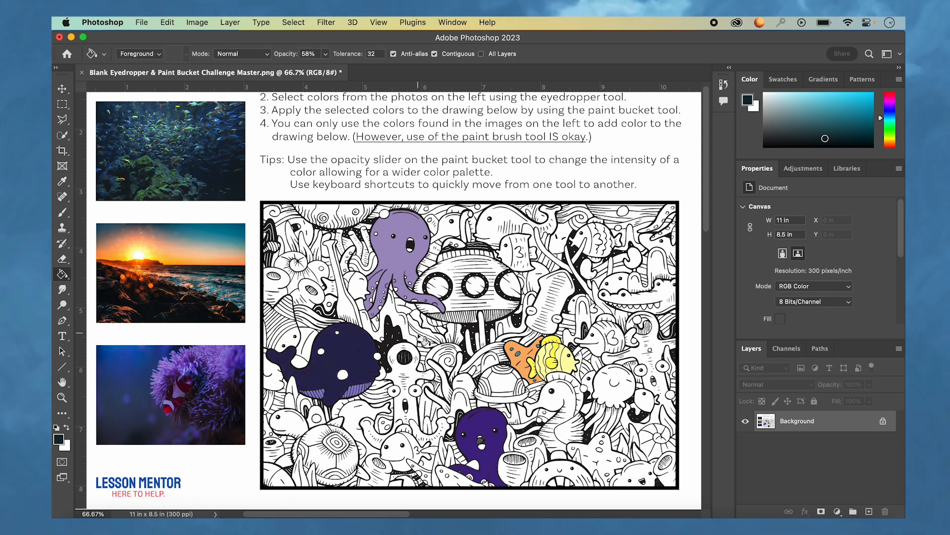